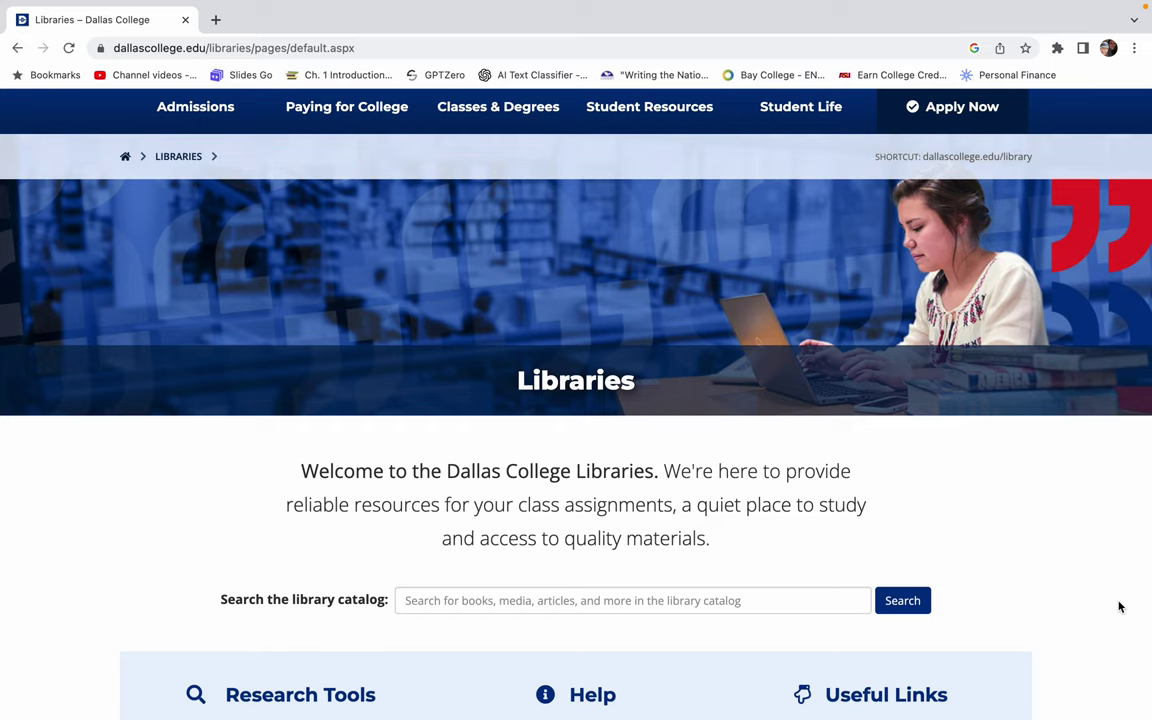
Step: Search the Ex Libris Discovery library catalog for 'climate change'
scroll(1119, 606, up, 3)
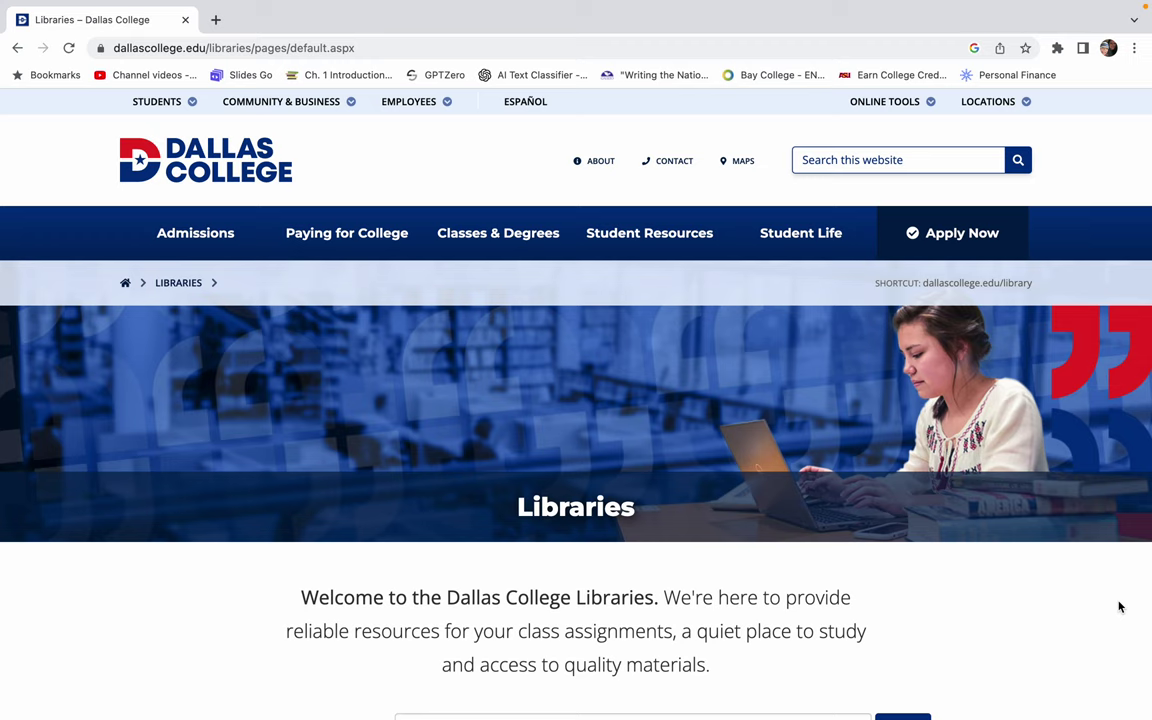
scroll(1005, 672, down, 5)
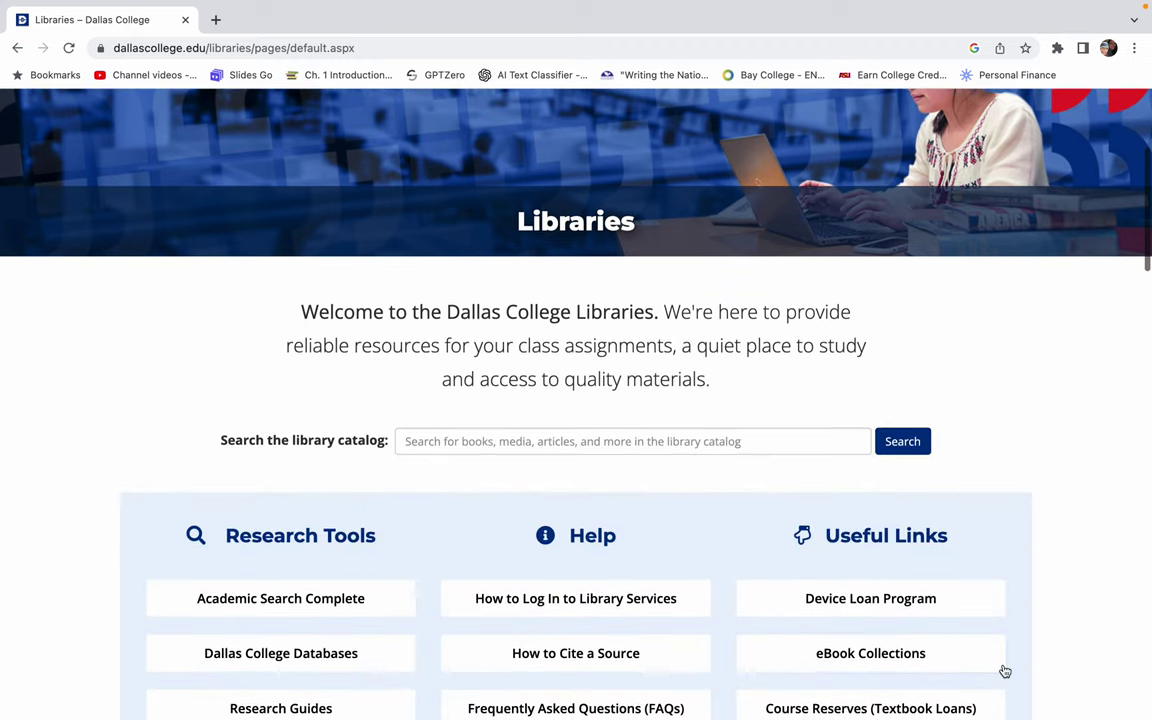
scroll(1005, 672, down, 1)
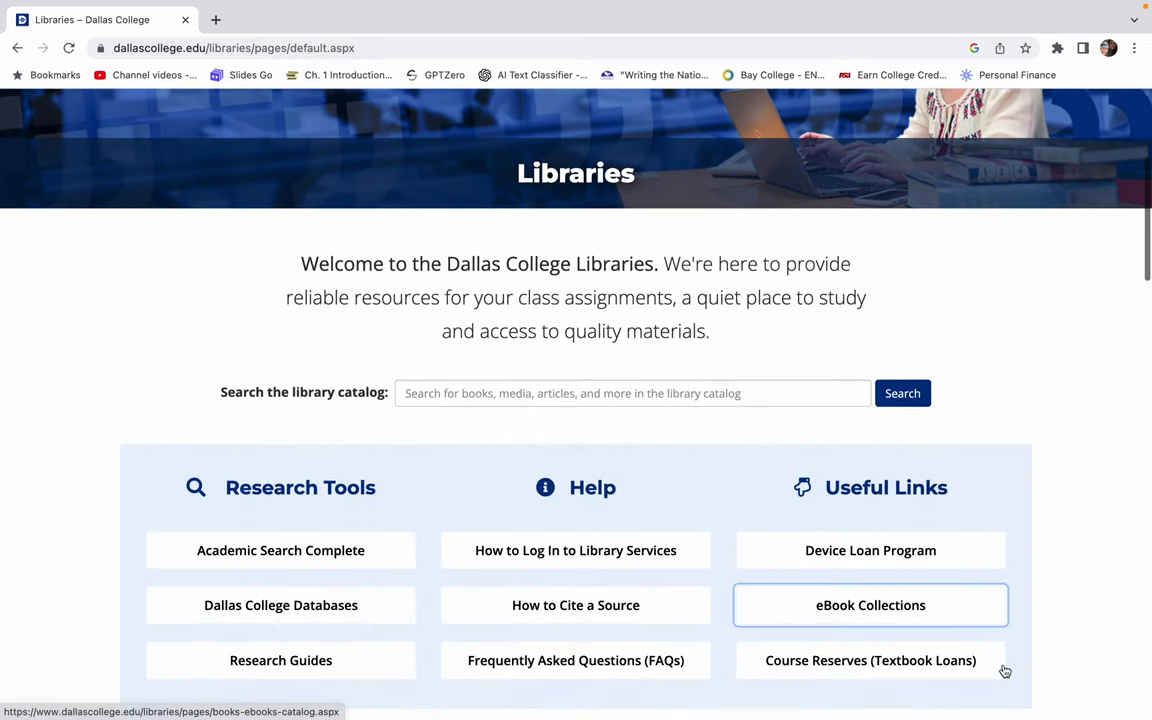
click(612, 392)
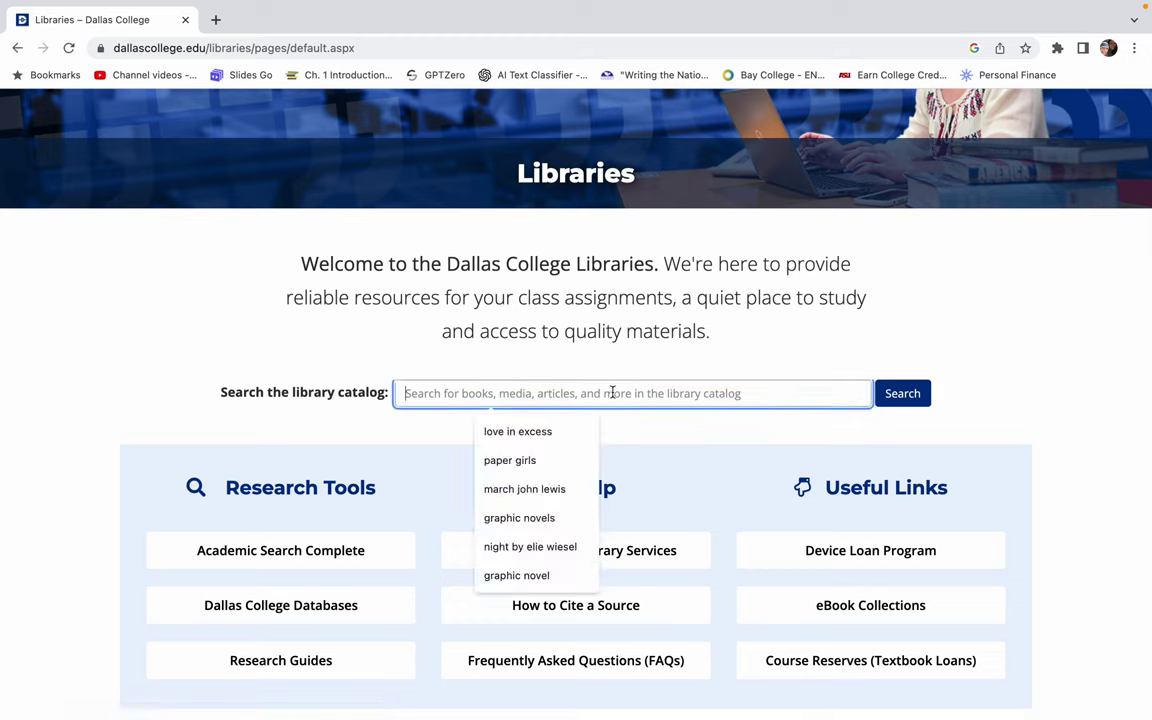
text(climate)
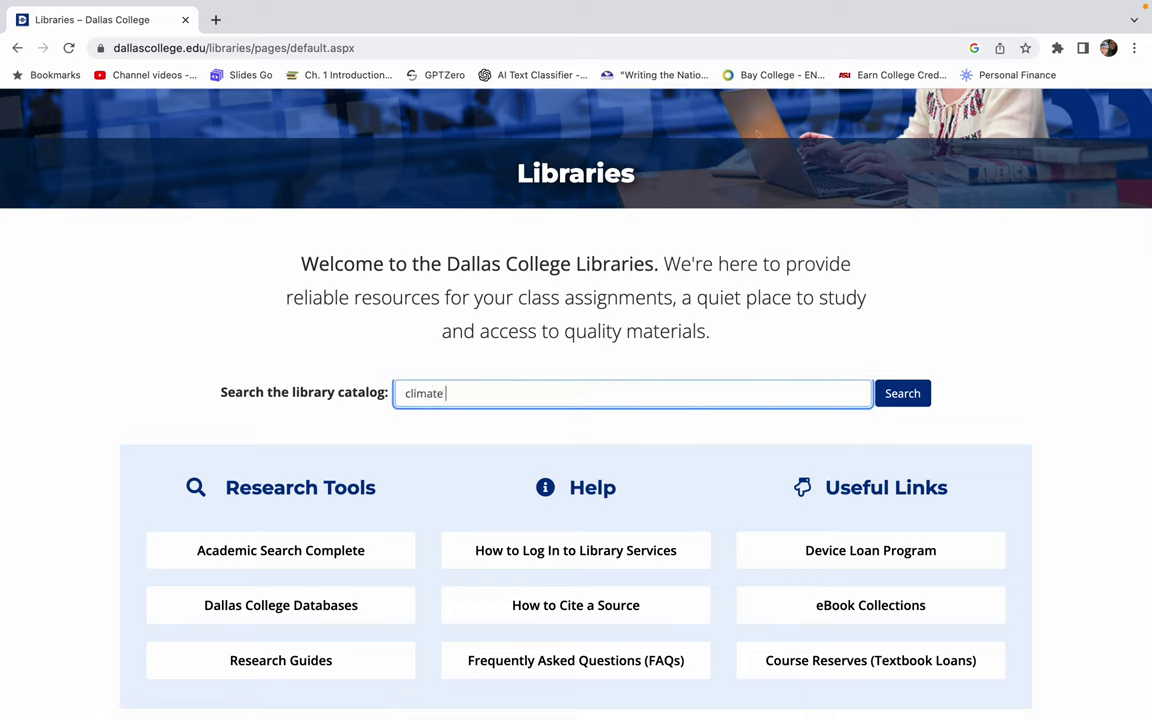
text( change)
click(920, 403)
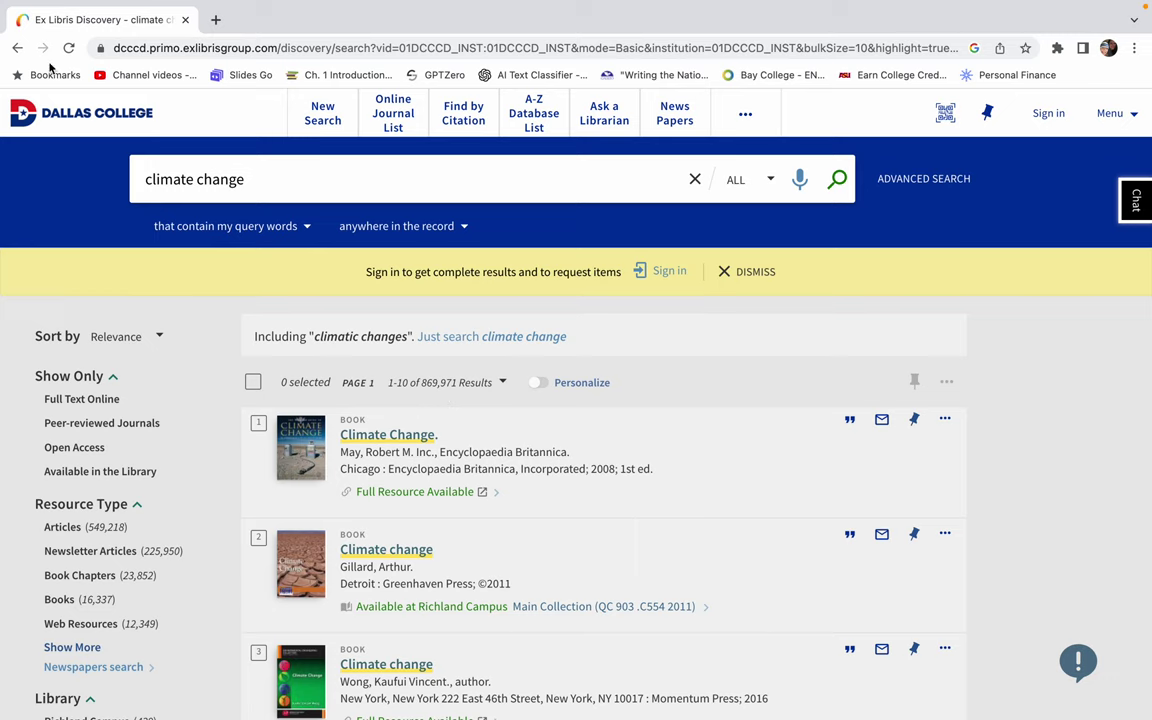
Step: Return to the Dallas College Libraries home page and locate the Research Tools panel
click(60, 113)
scroll(414, 552, down, 7)
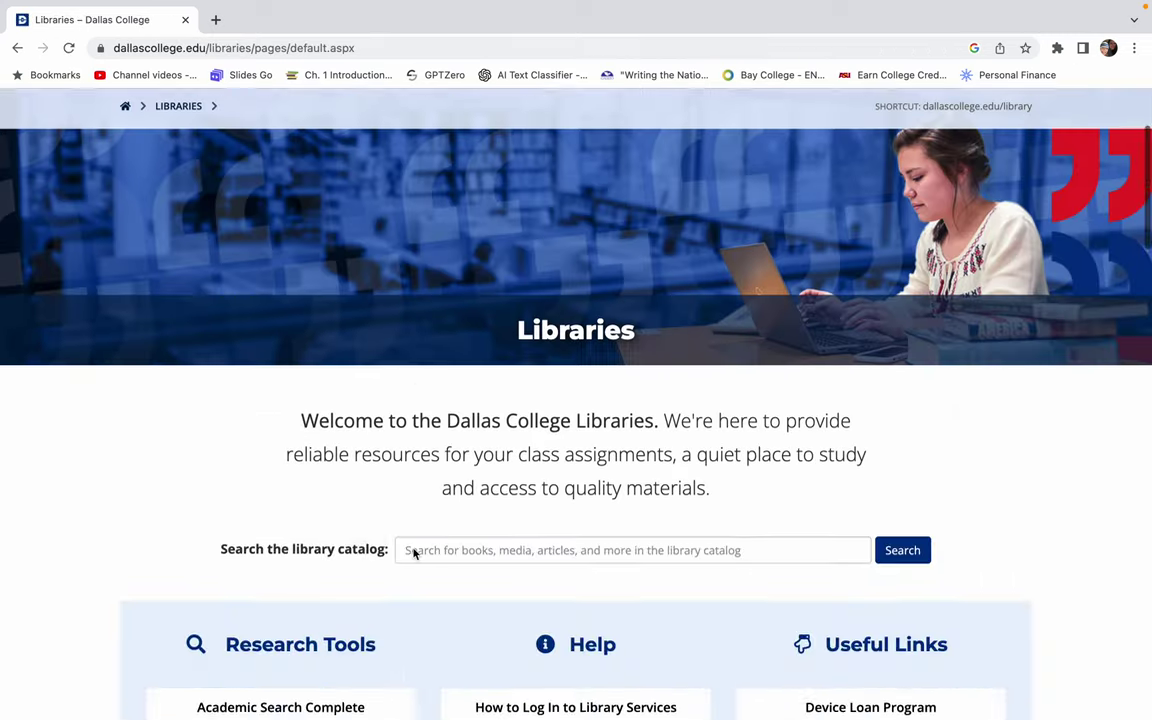
scroll(414, 552, up, 1)
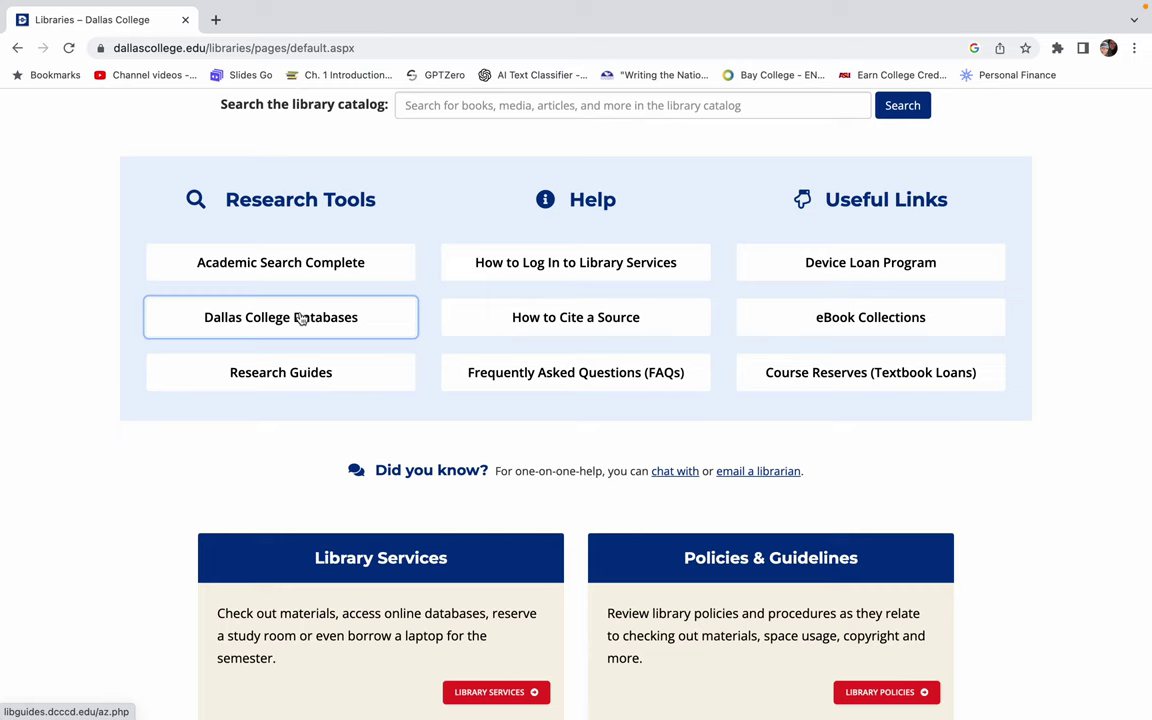
scroll(300, 318, up, 5)
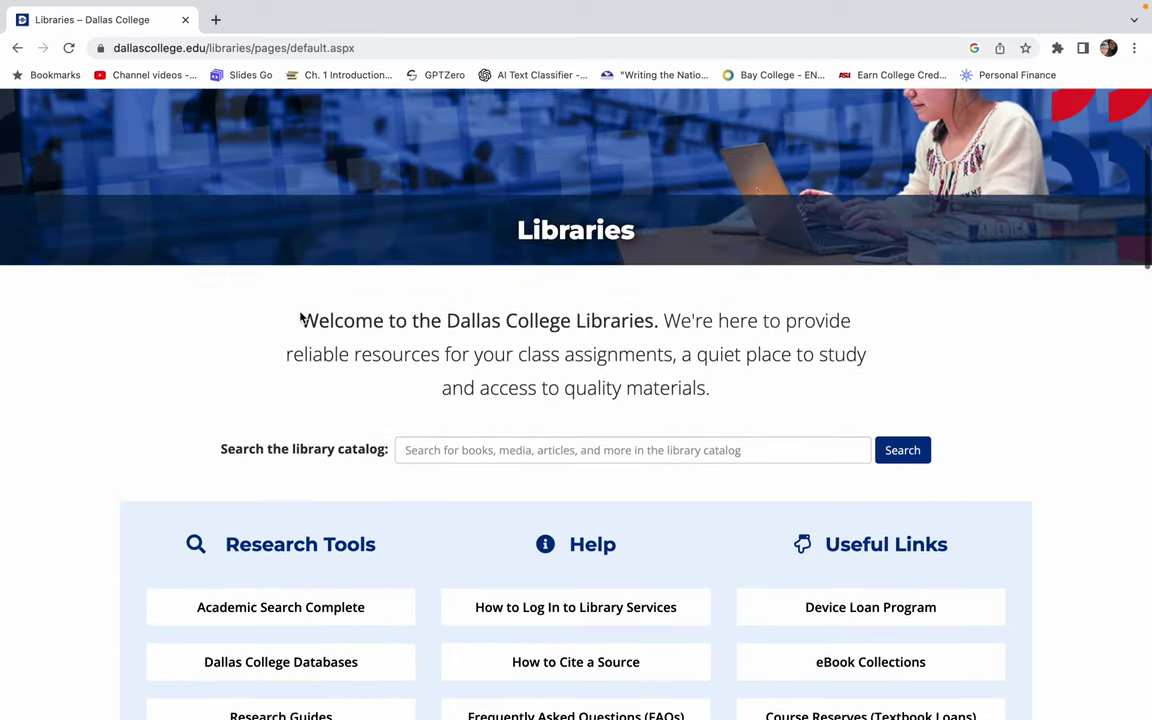
scroll(300, 318, down, 4)
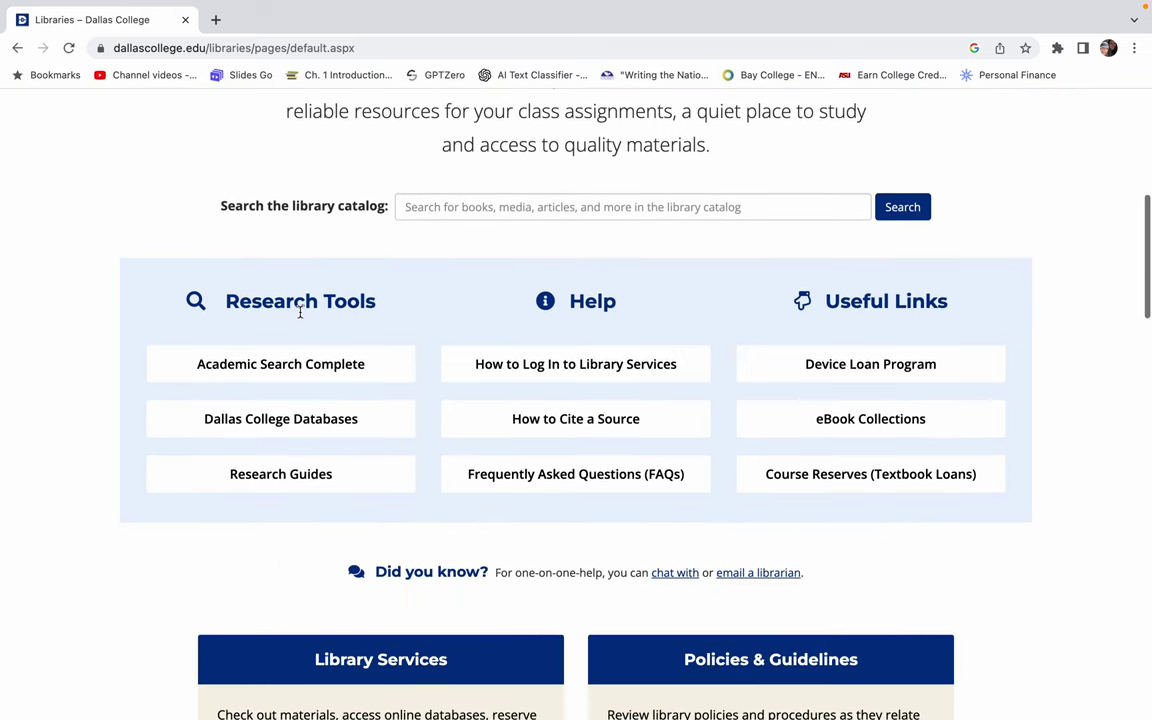
Step: Open the Dallas College databases list and launch Gale In Context: Opposing Viewpoints
click(220, 433)
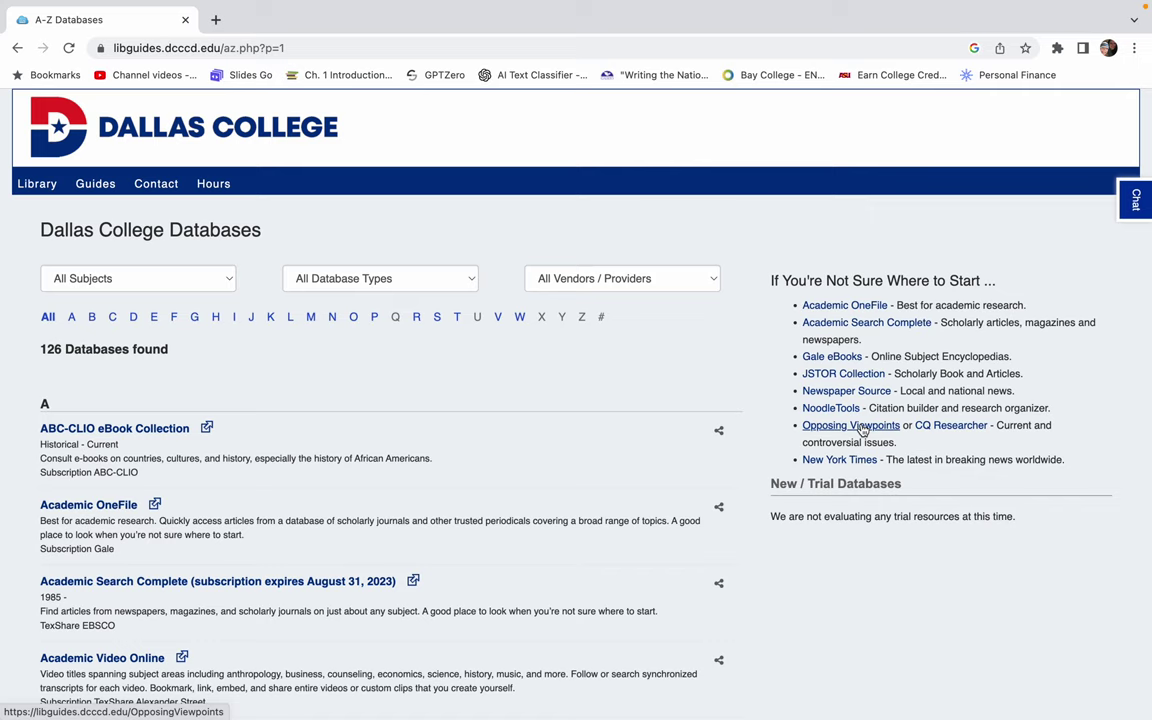
click(851, 425)
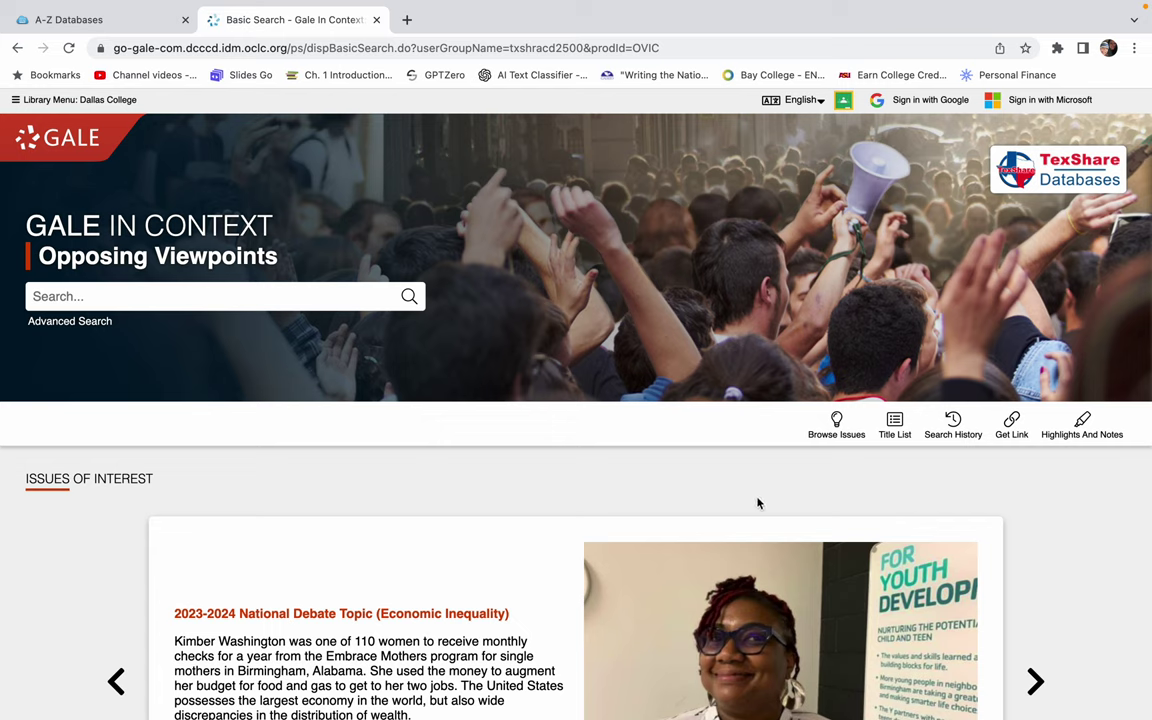
Step: Browse the alphabetical Issues topic list down to Global Warming and Climate Change
click(837, 430)
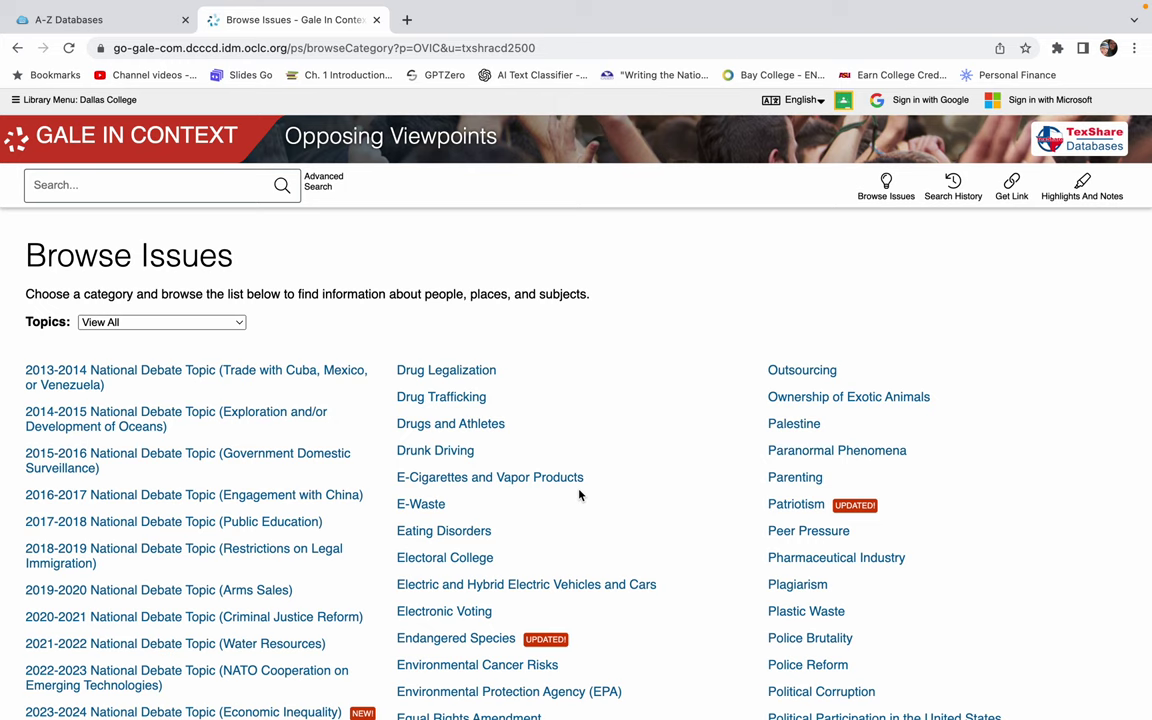
scroll(578, 494, down, 3)
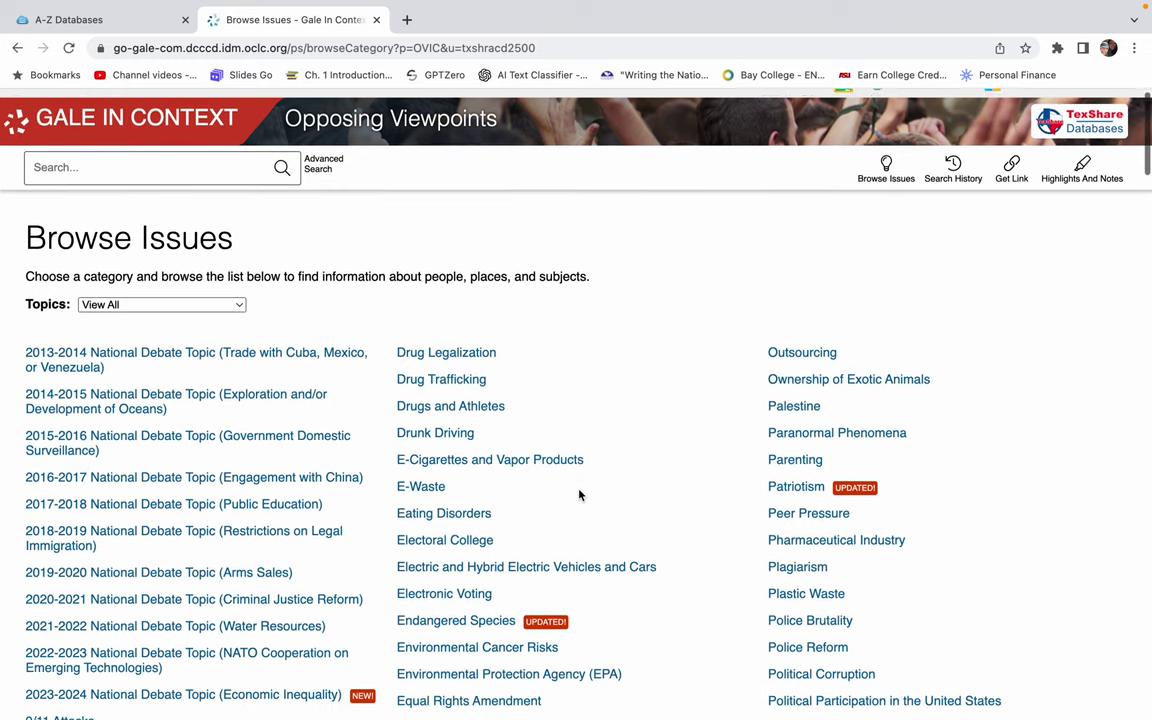
scroll(578, 494, down, 3)
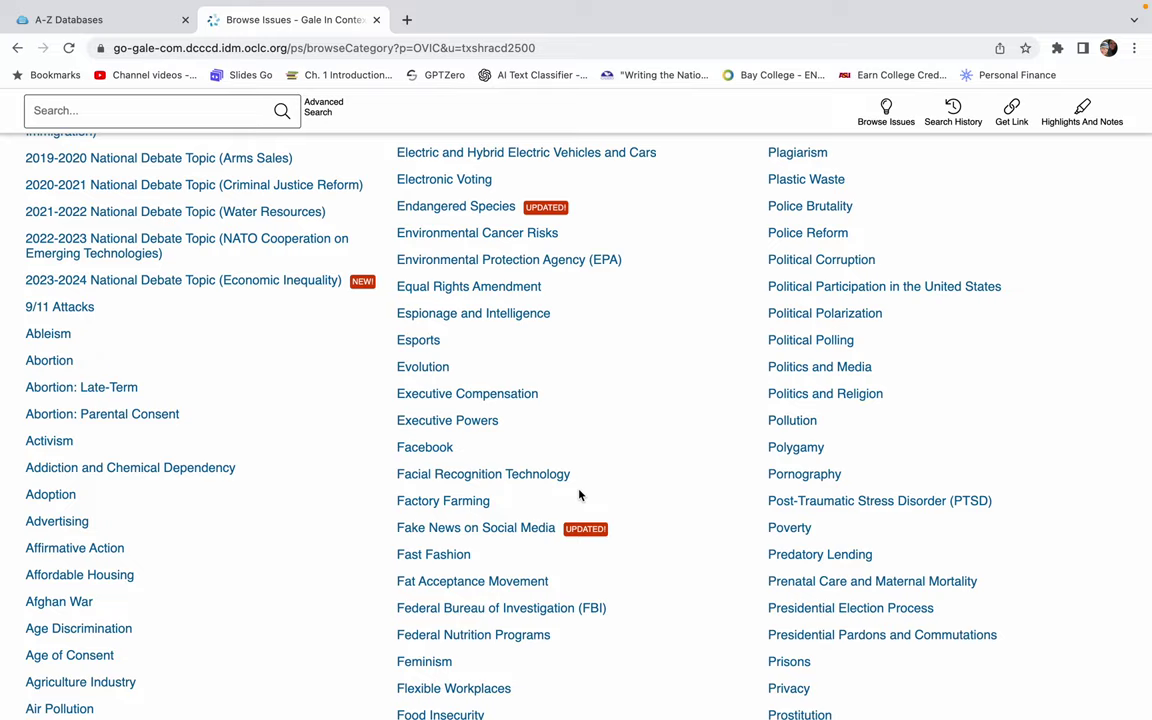
scroll(578, 494, down, 4)
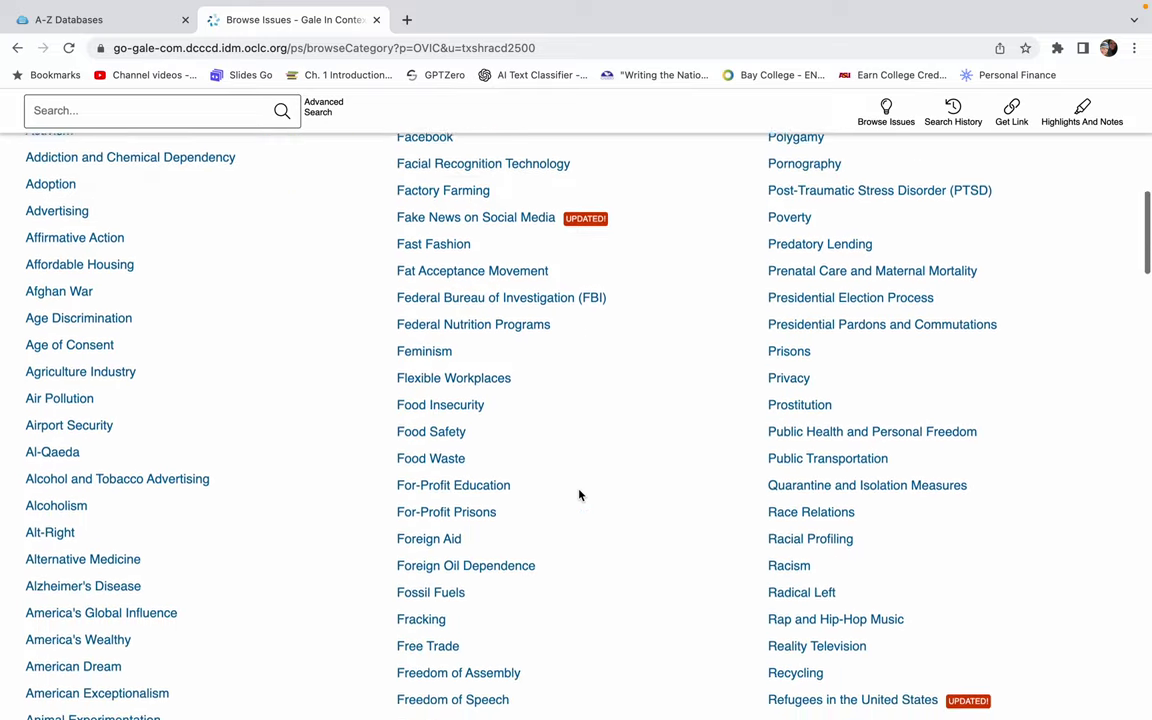
scroll(578, 494, down, 6)
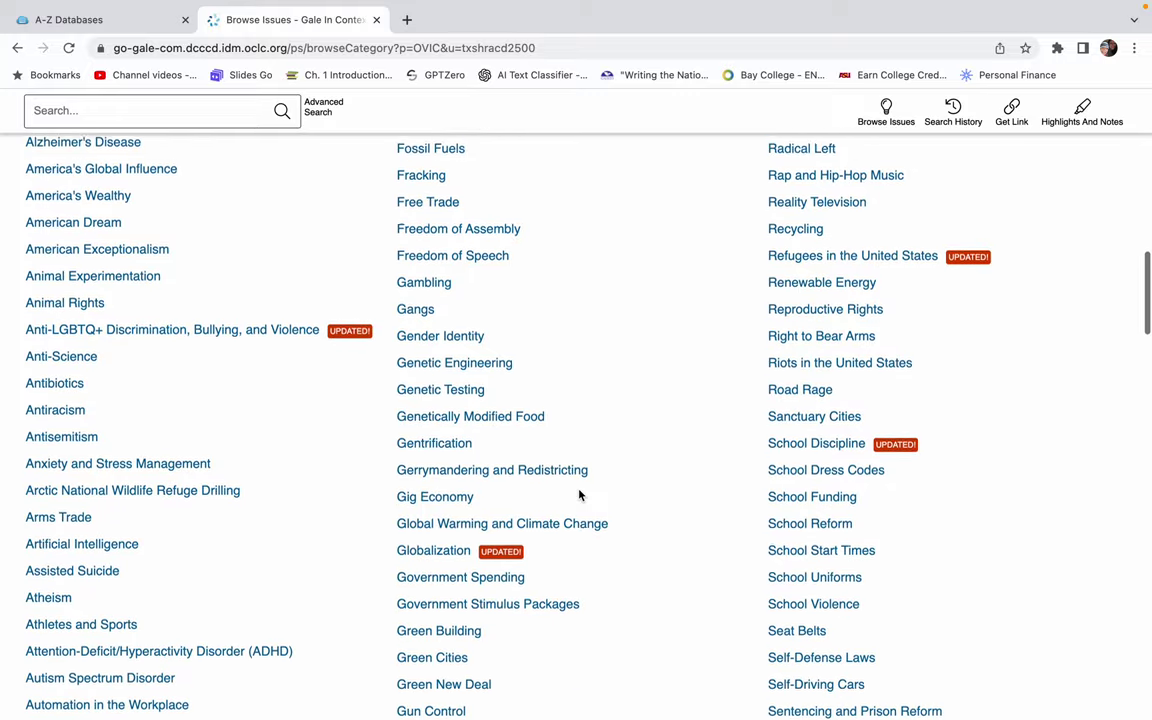
scroll(578, 494, down, 9)
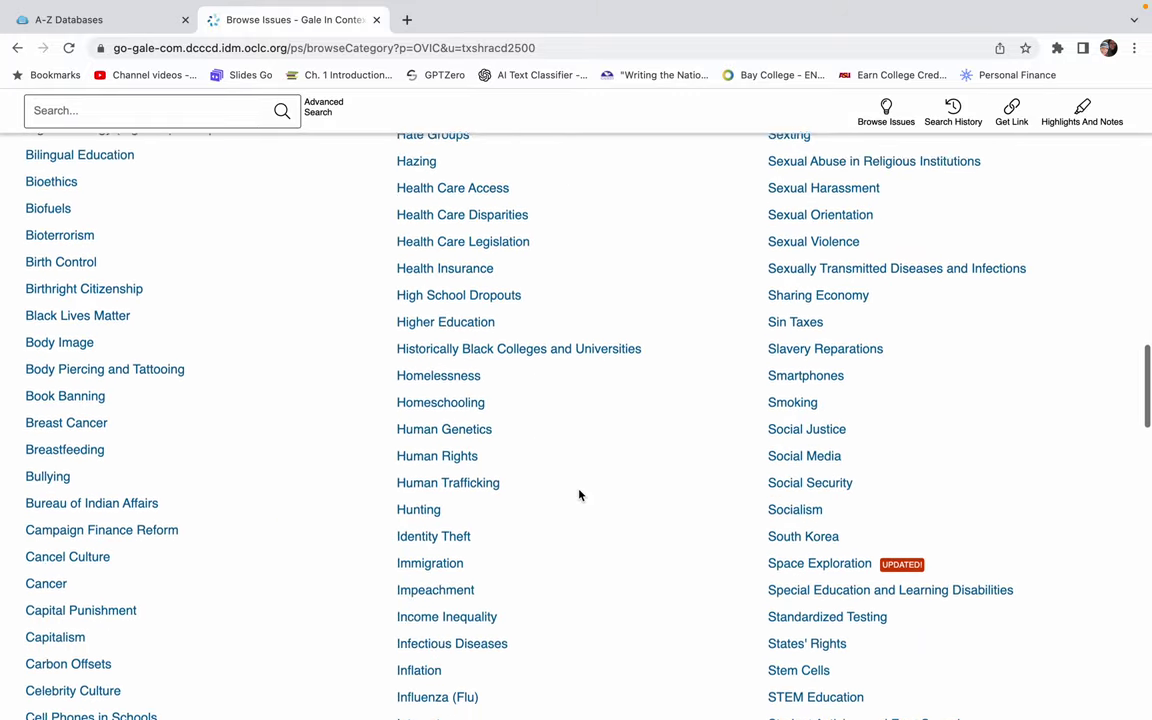
scroll(578, 494, down, 7)
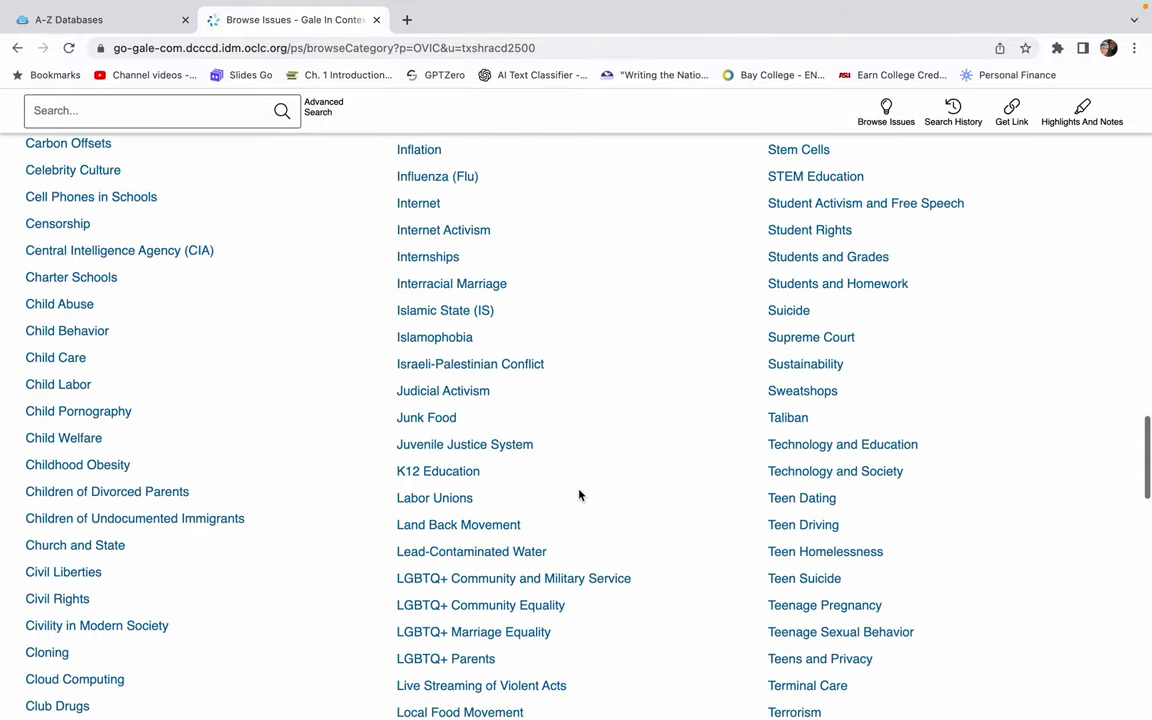
scroll(578, 494, down, 6)
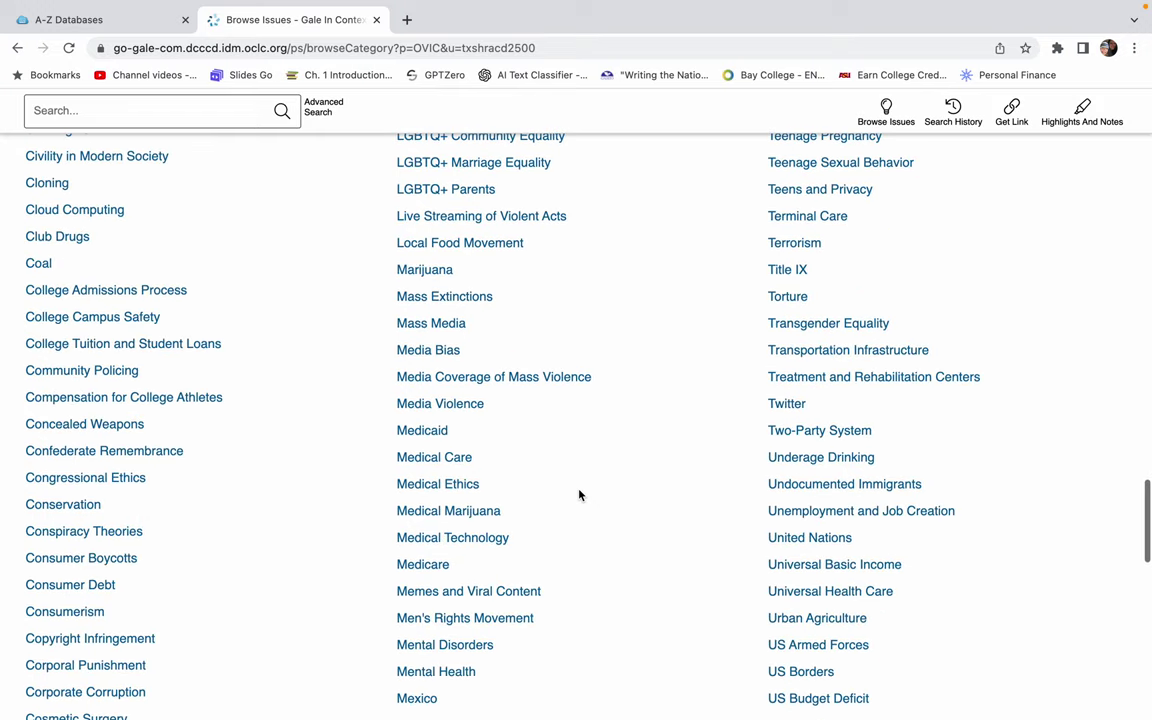
scroll(578, 494, up, 2)
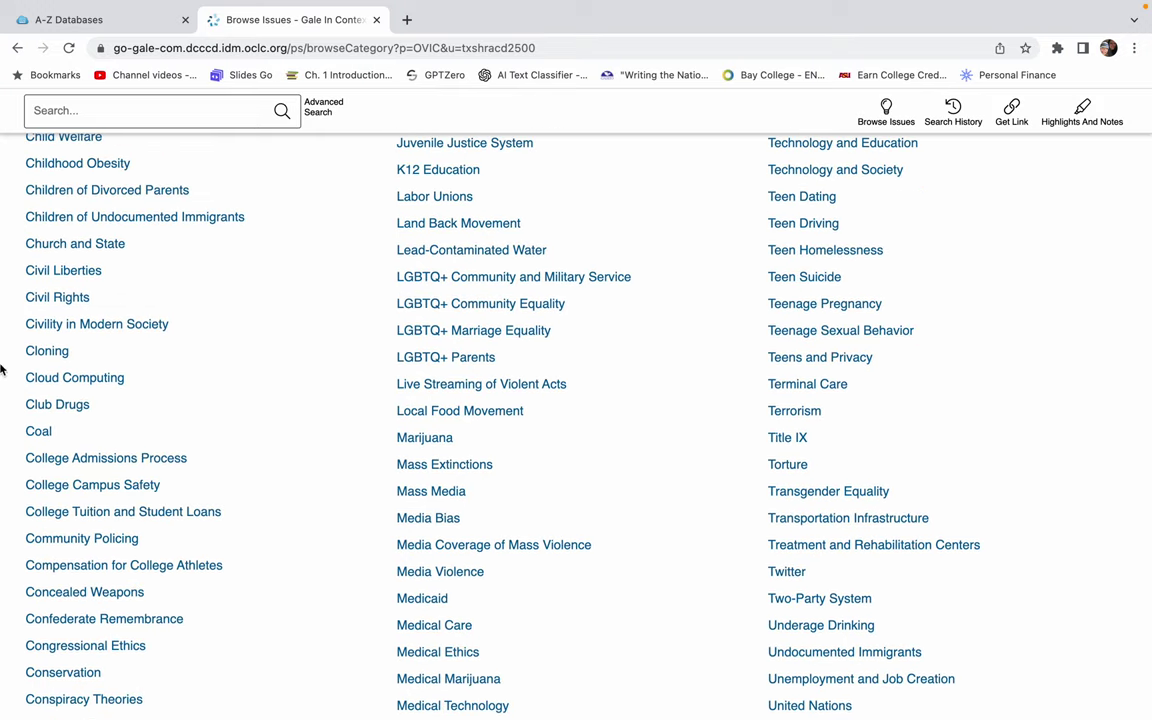
click(126, 112)
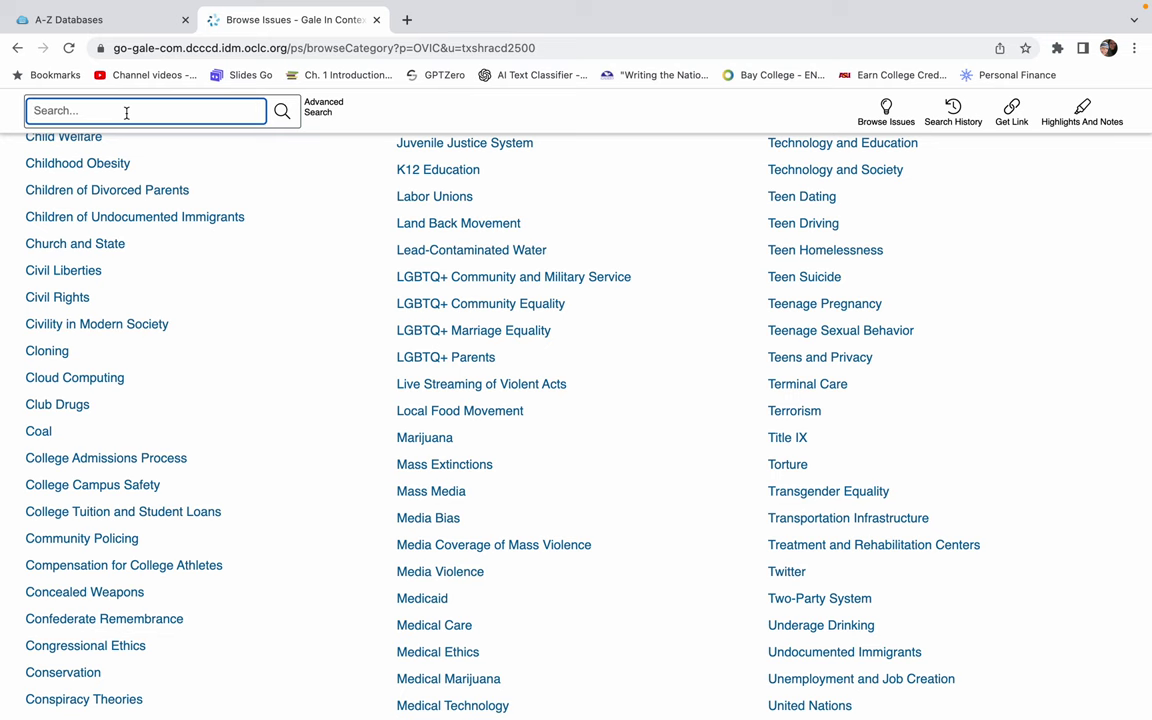
Step: Open the Global Warming and Climate Change topic page from the 'climate chan' search suggestion
text(climate chan)
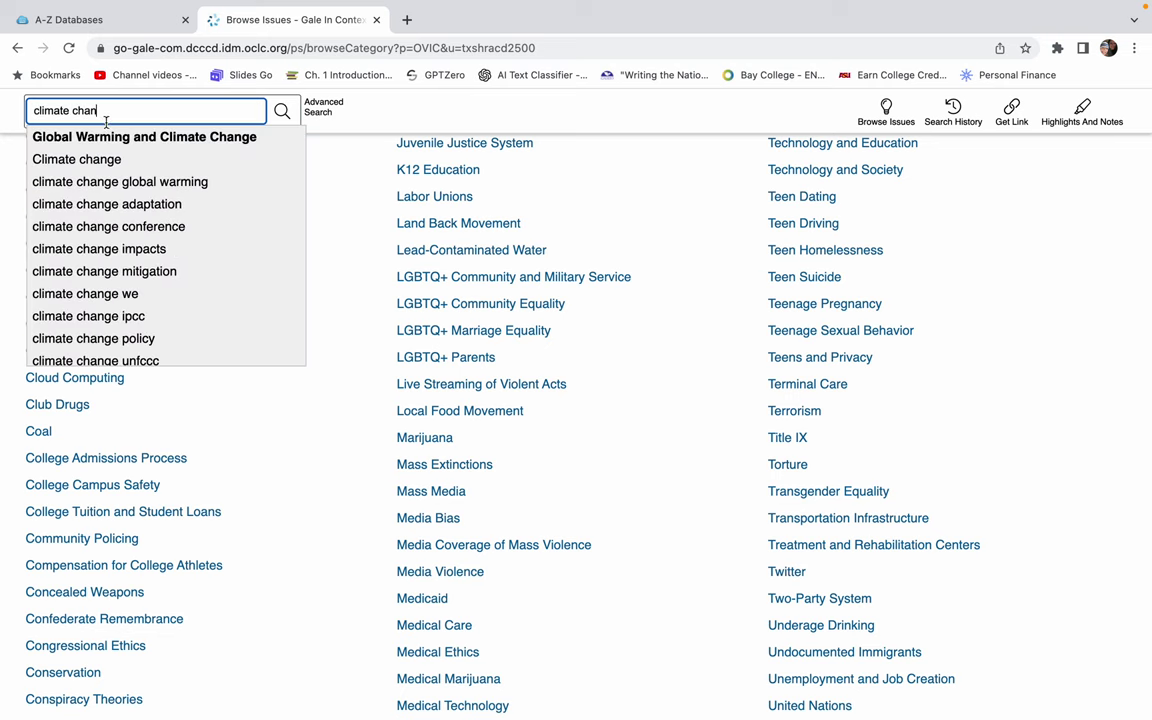
click(96, 134)
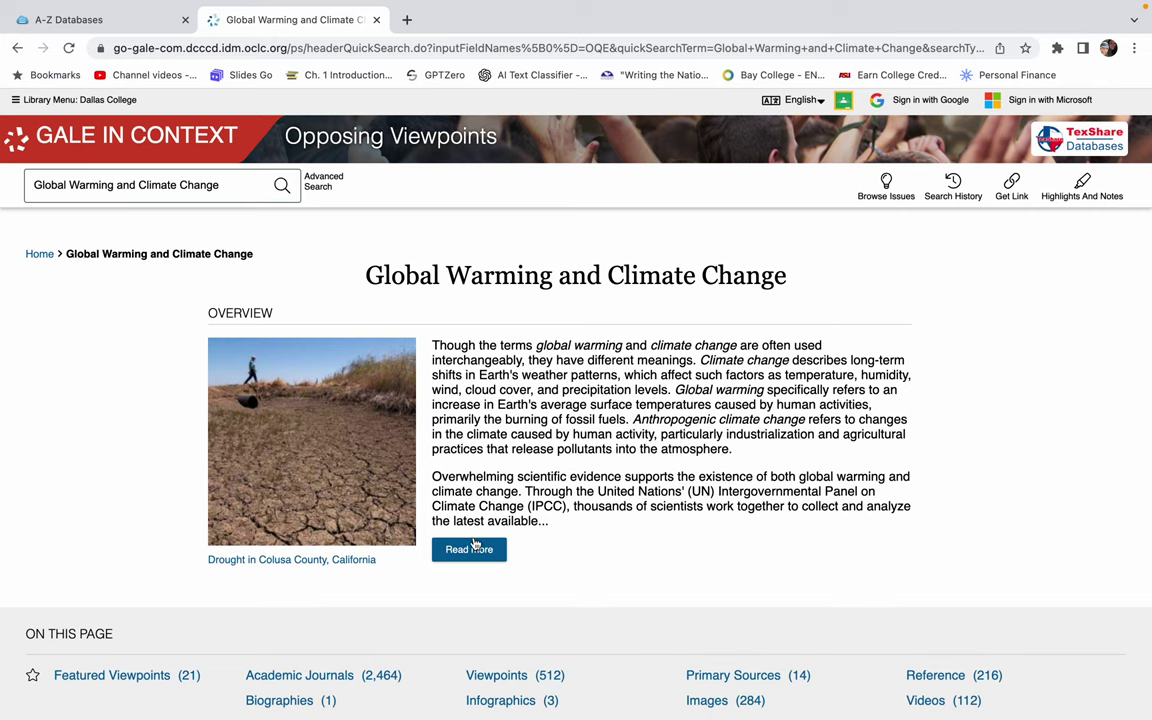
scroll(687, 434, down, 2)
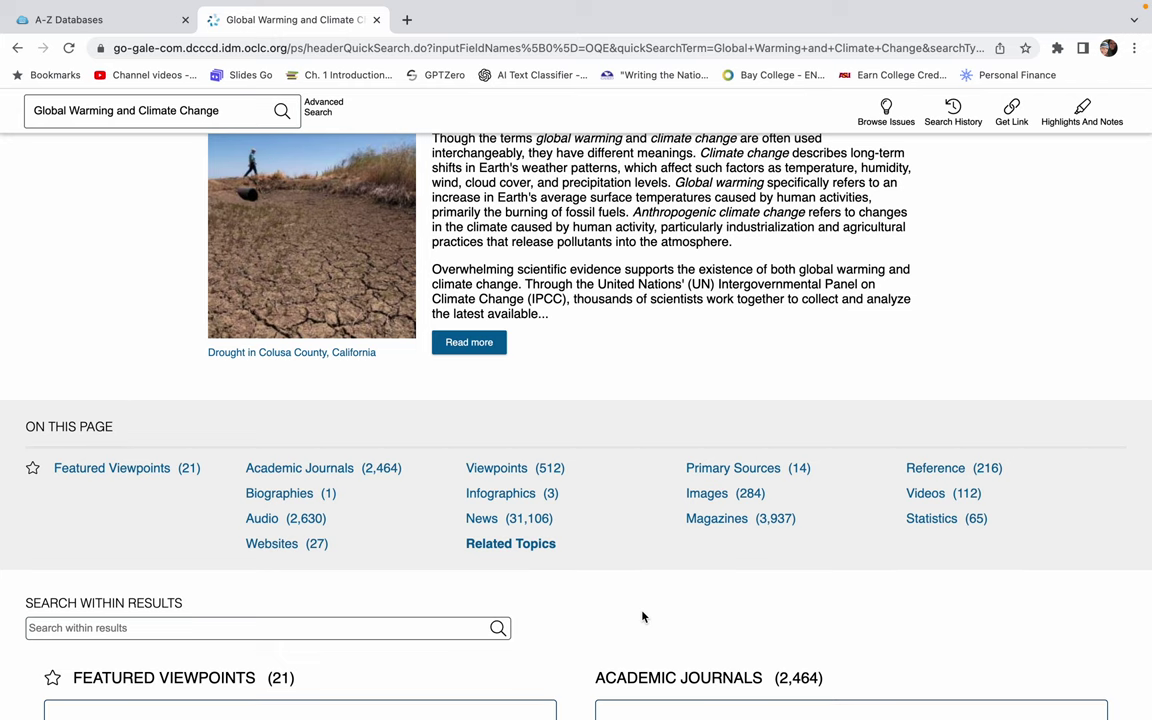
scroll(643, 616, down, 1)
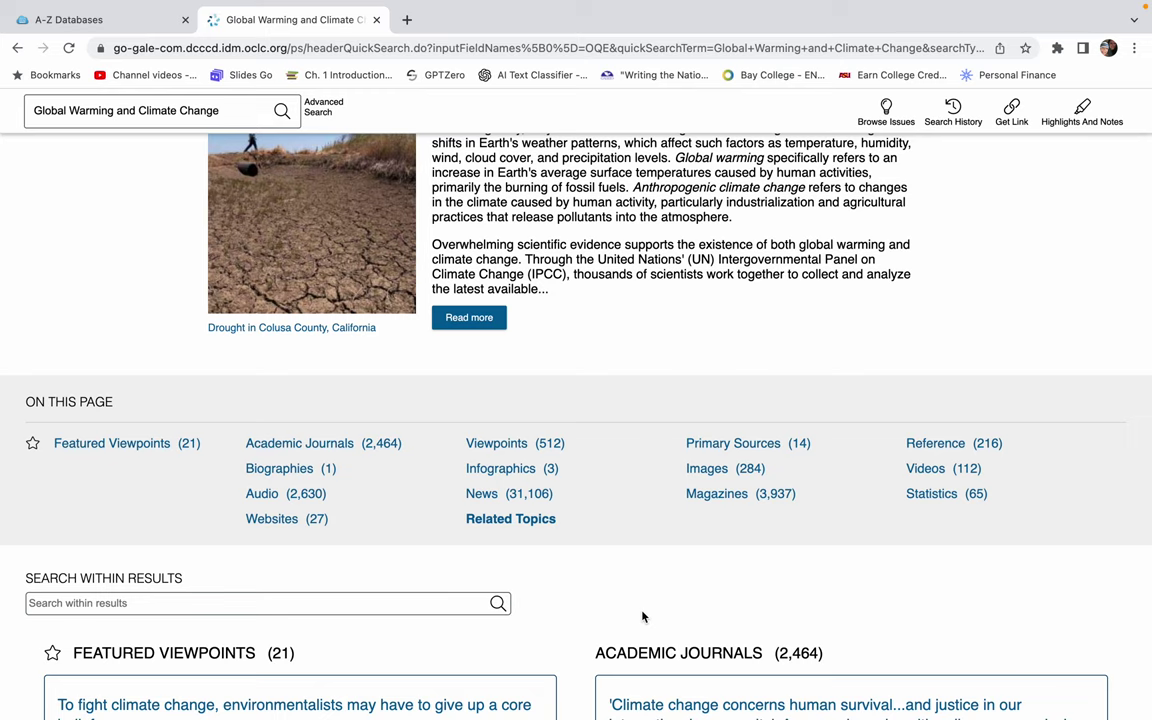
Step: Find the Academic Journals results and open the article on climate change and human survival
scroll(643, 616, down, 5)
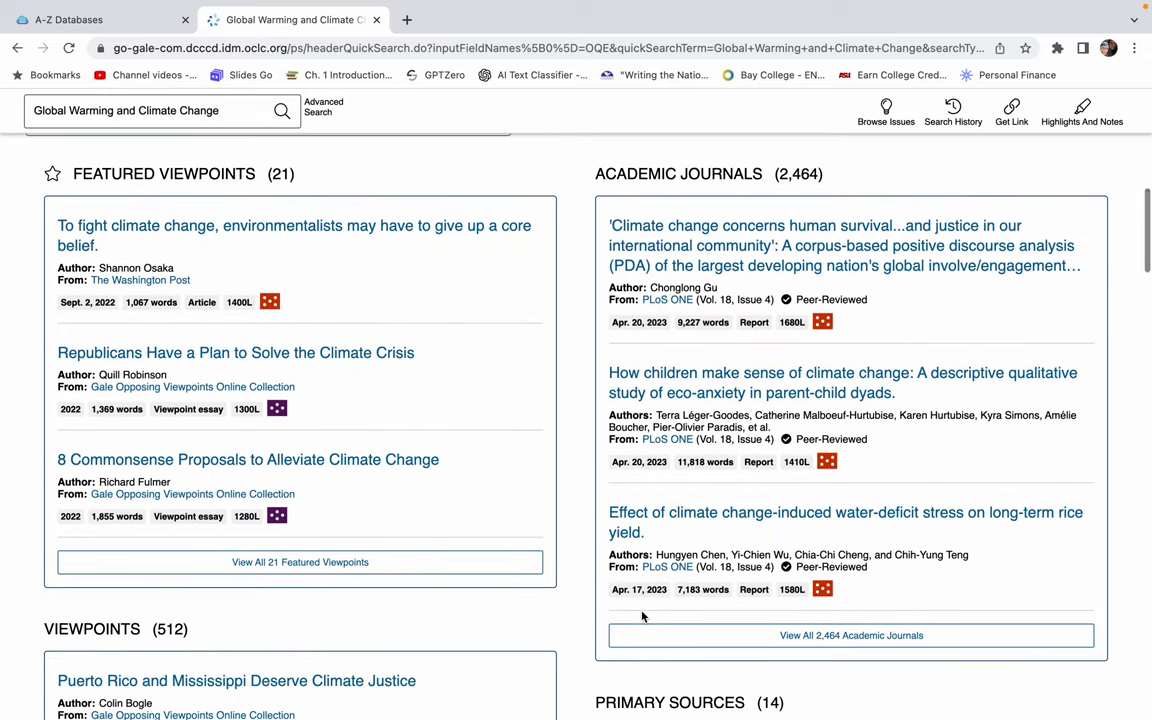
scroll(643, 616, down, 2)
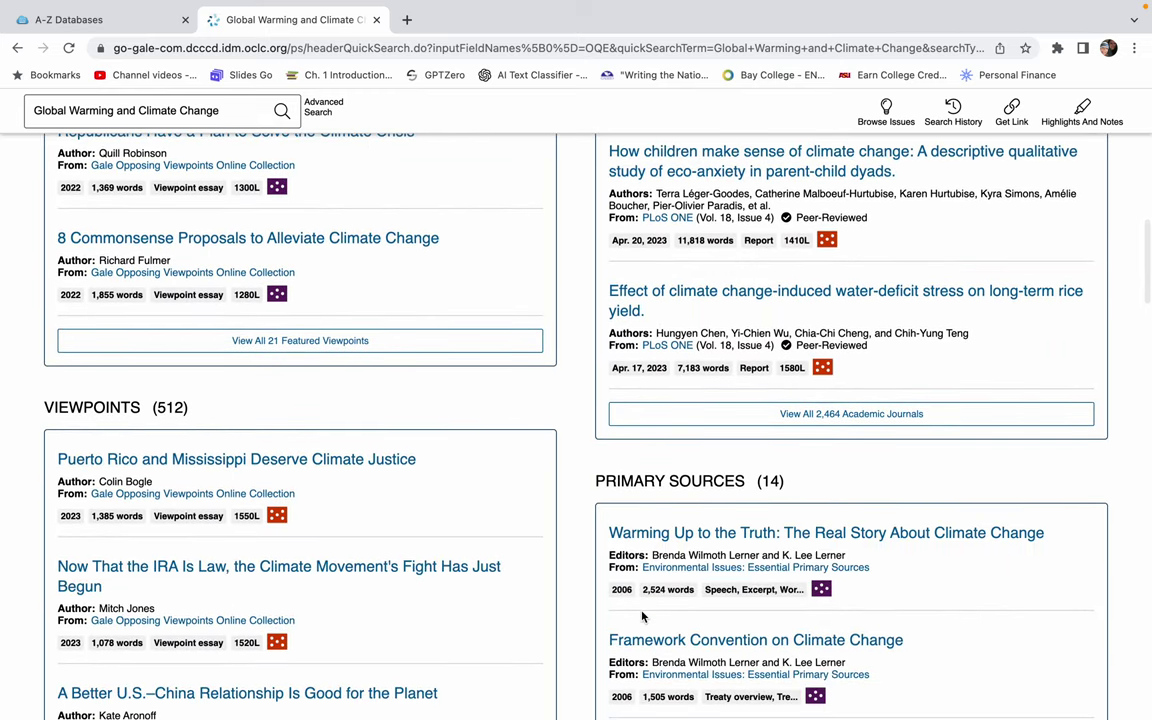
scroll(643, 616, down, 2)
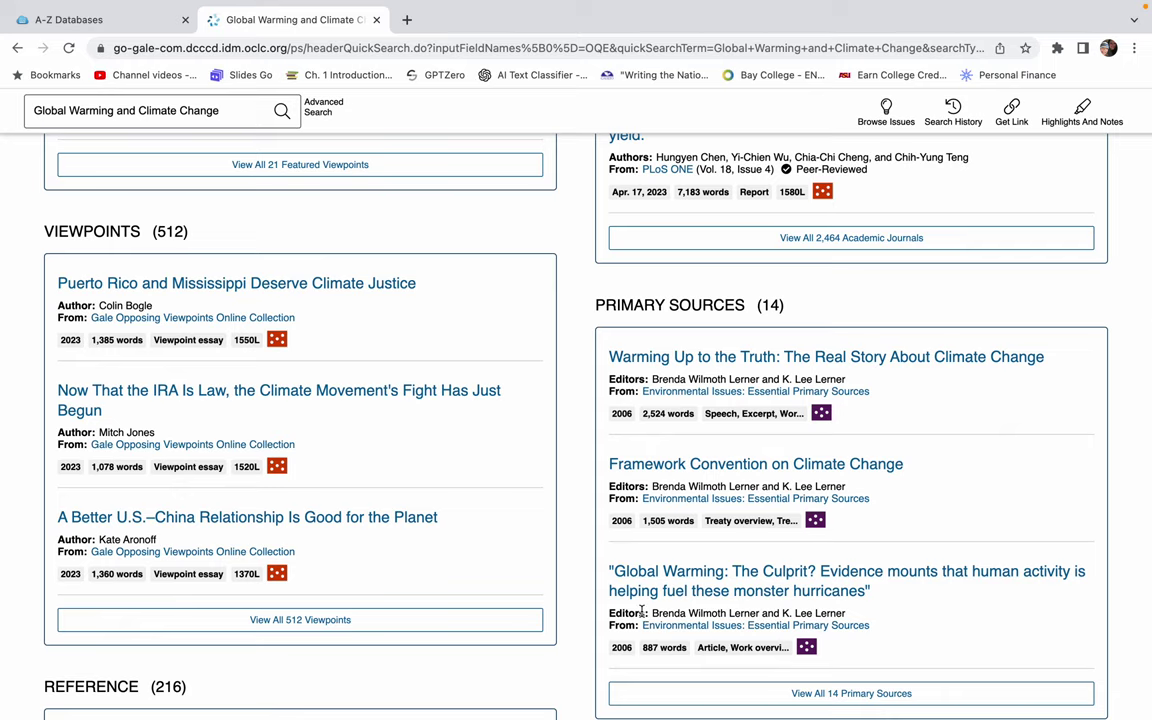
scroll(642, 612, down, 4)
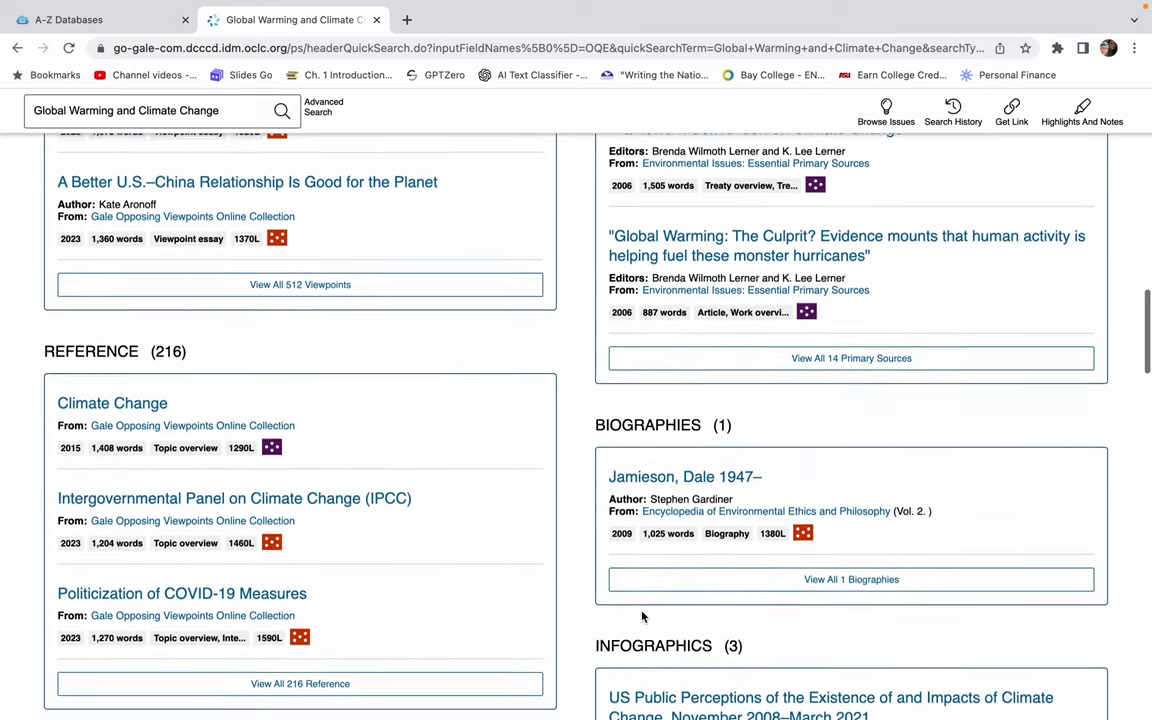
scroll(644, 616, up, 5)
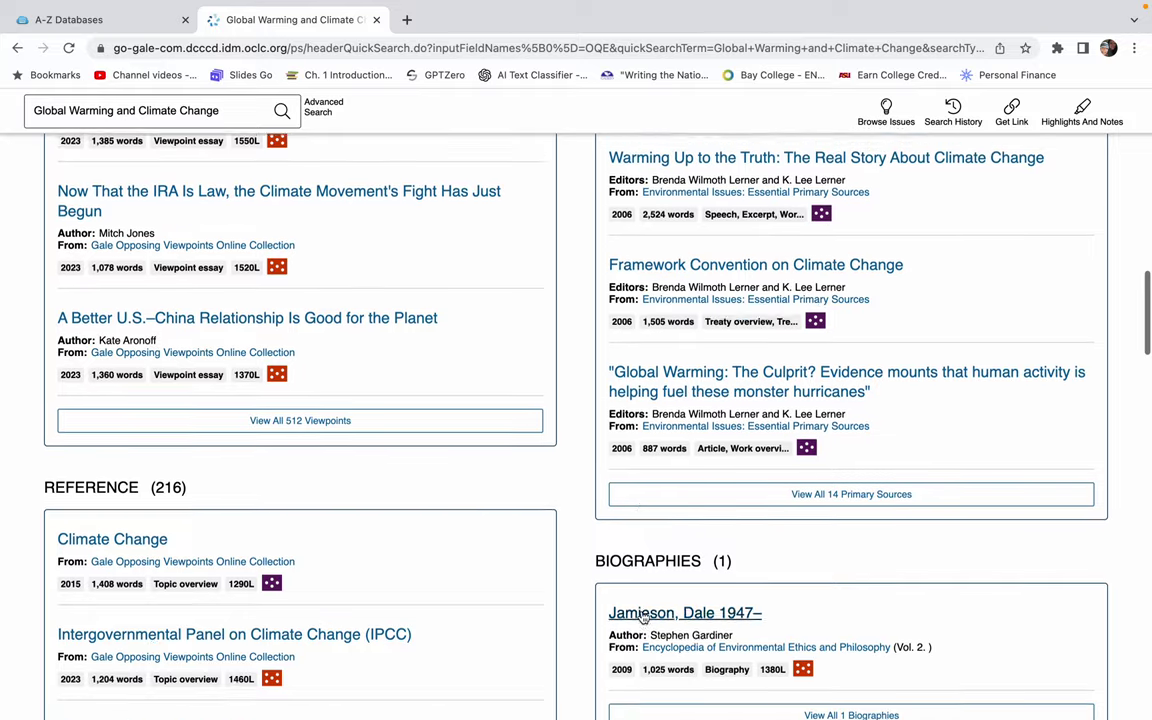
scroll(644, 616, up, 1)
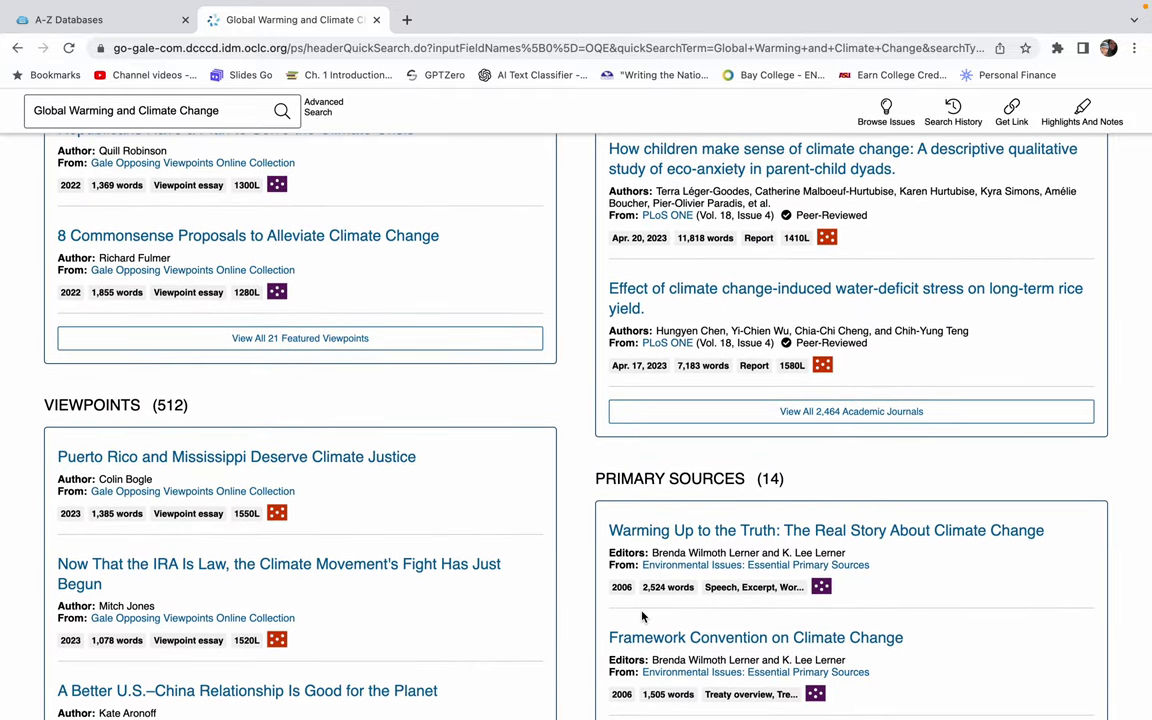
scroll(694, 424, up, 3)
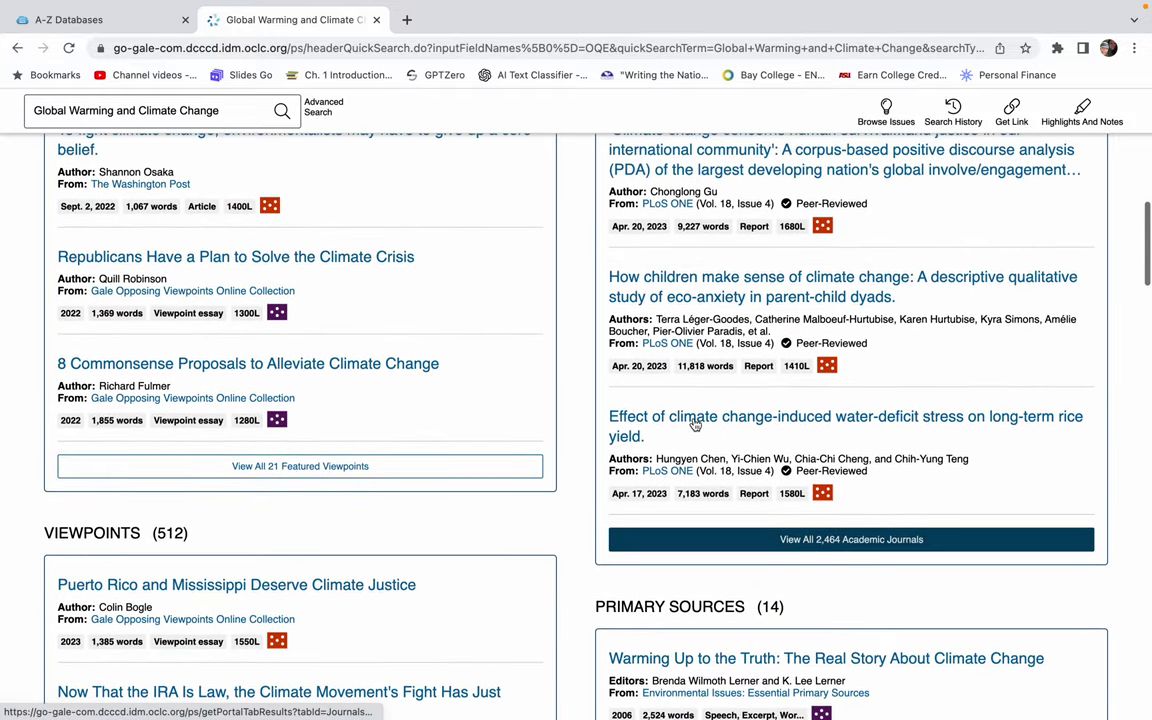
scroll(694, 424, up, 1)
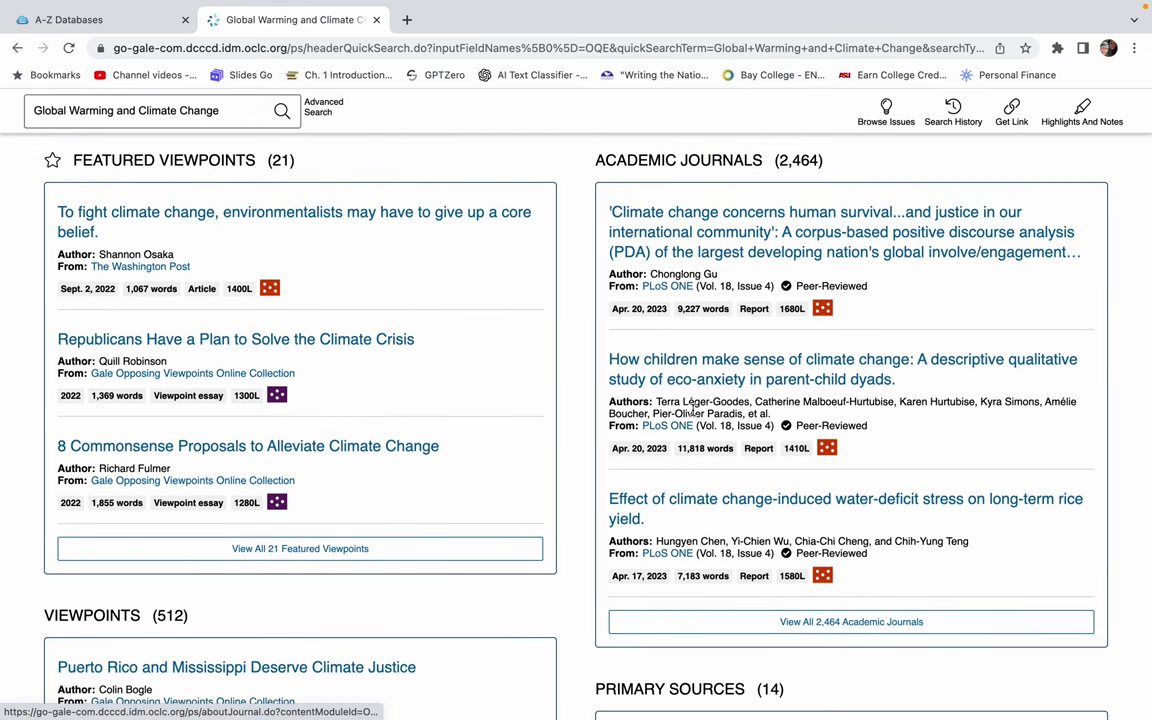
click(703, 233)
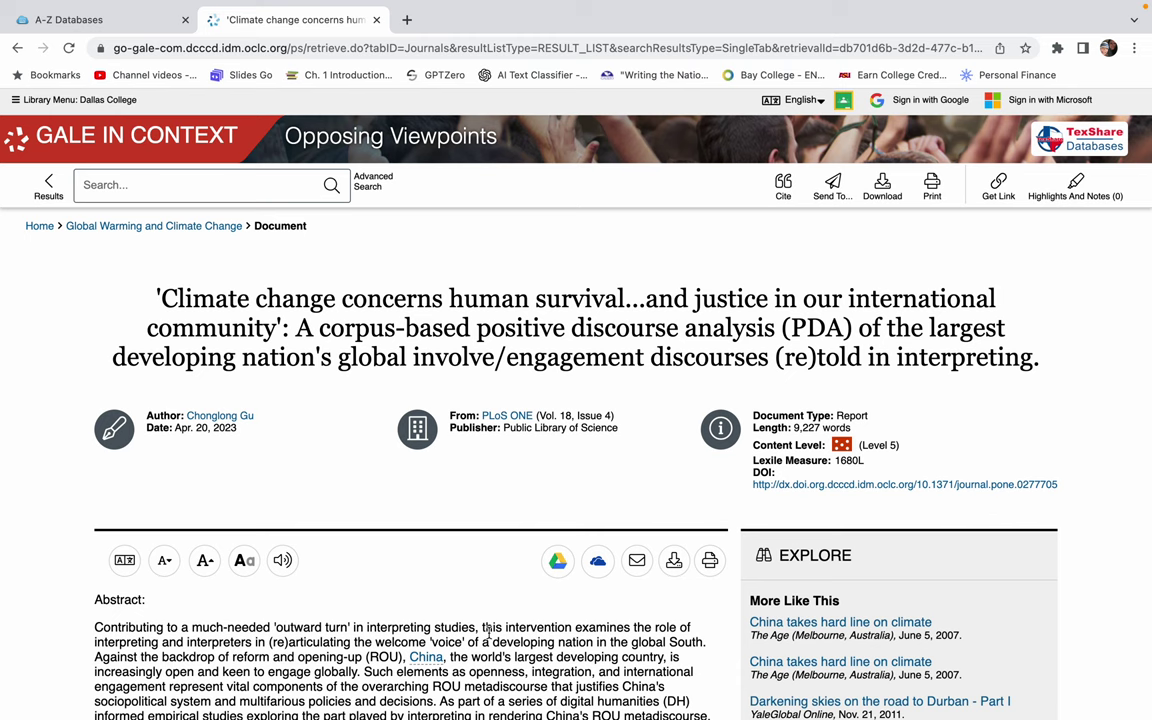
Step: Read through the PLoS ONE article's abstract, then return to the top of the page
scroll(489, 630, down, 1)
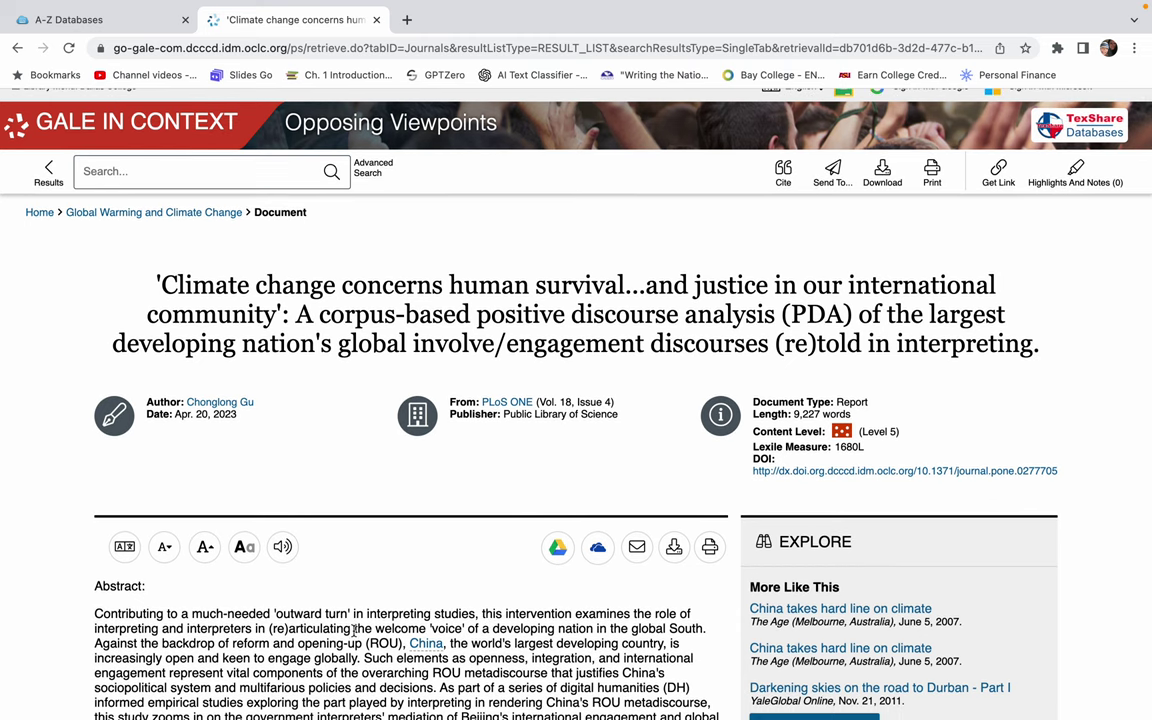
scroll(354, 630, down, 3)
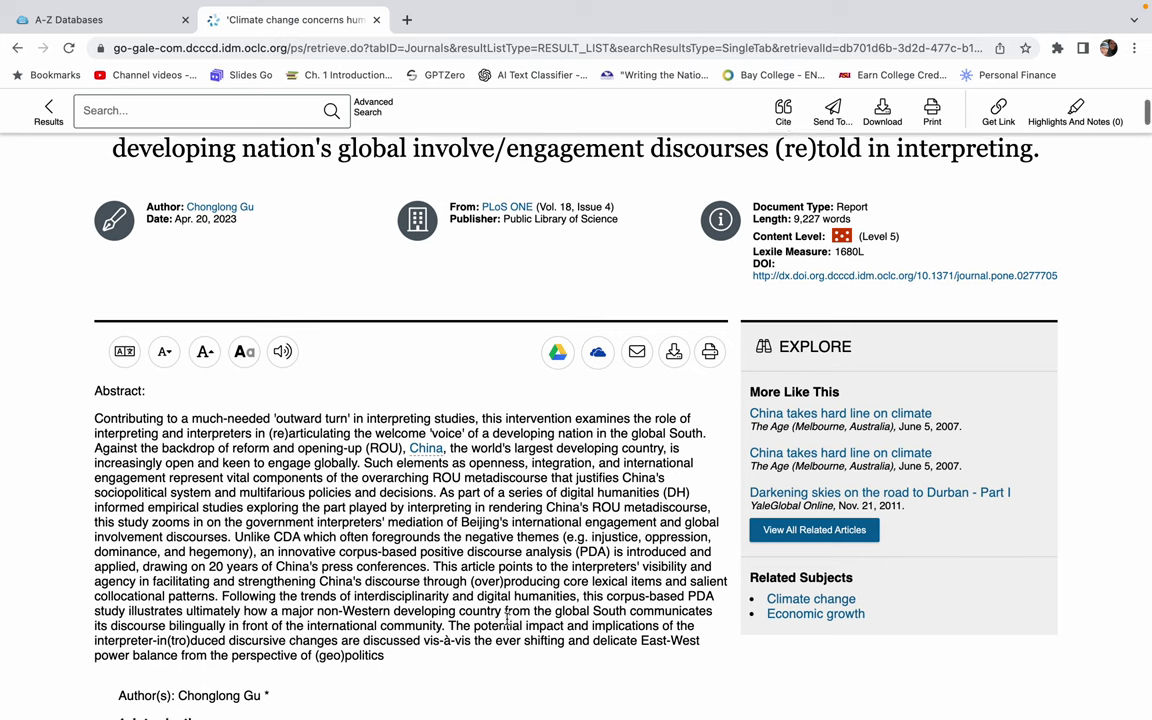
scroll(507, 619, down, 1)
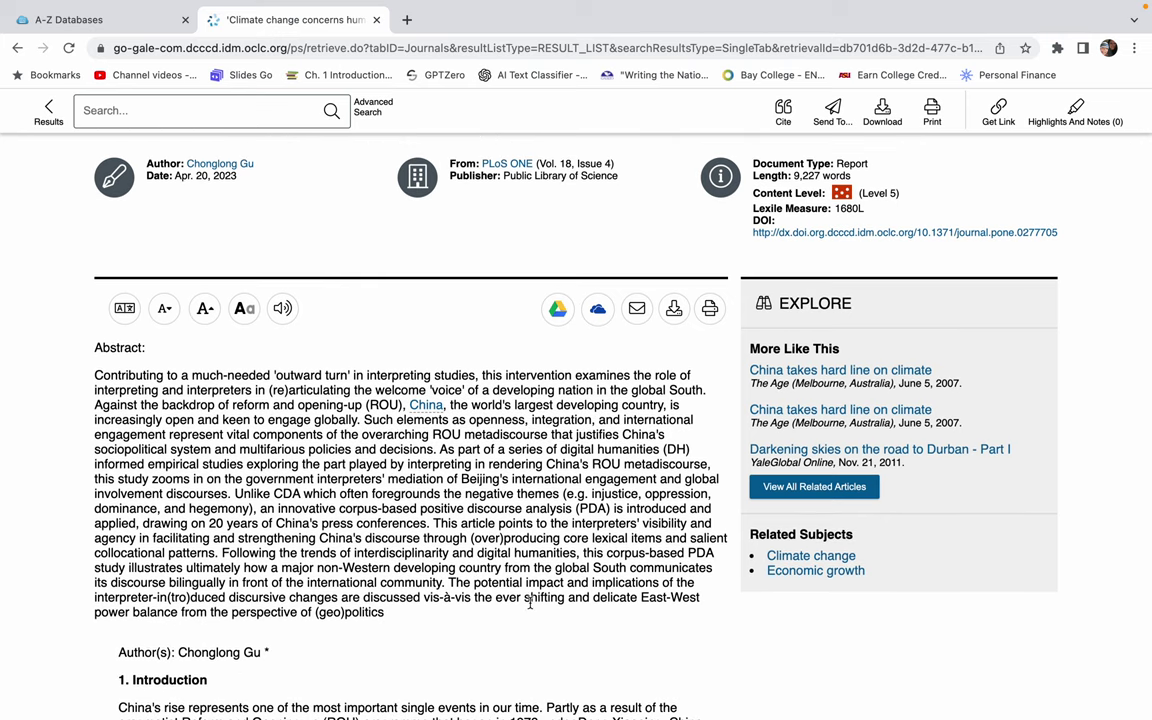
scroll(530, 603, down, 3)
scroll(530, 603, up, 8)
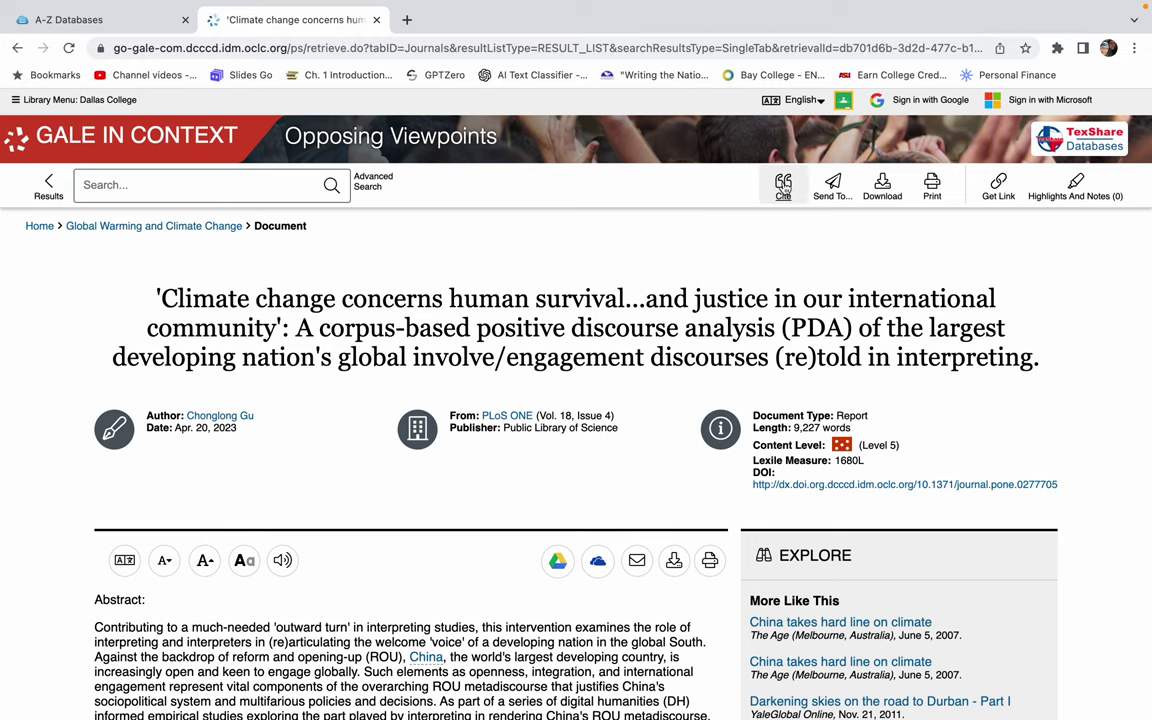
click(784, 186)
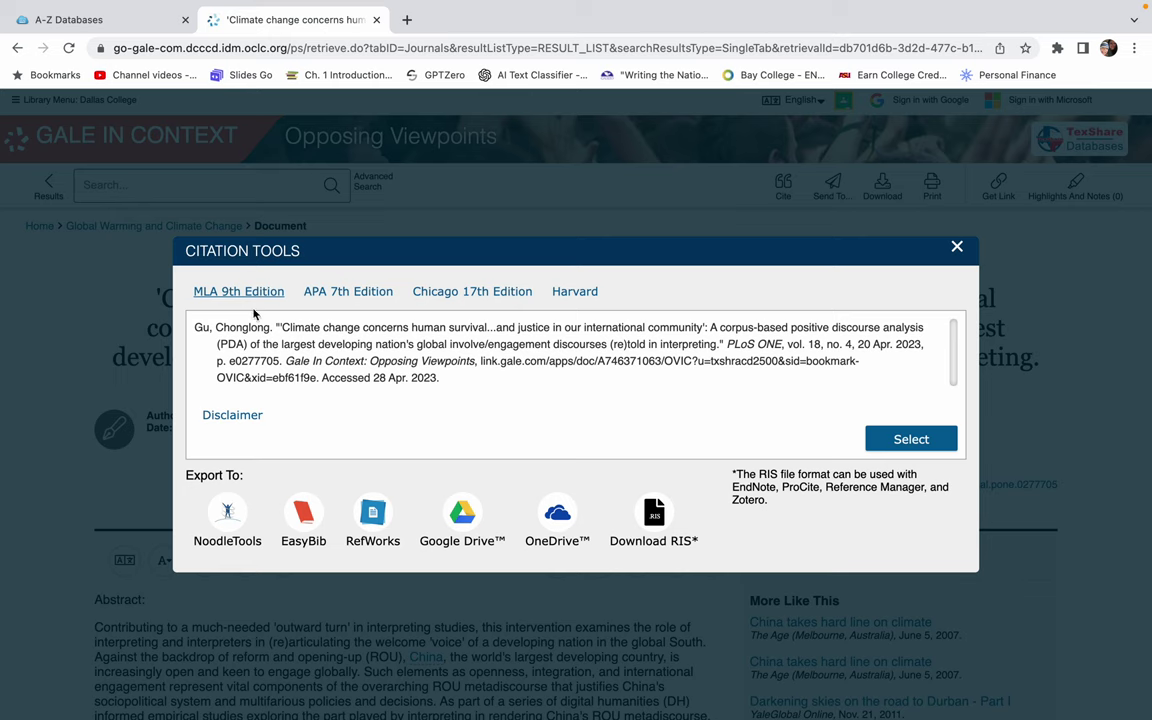
drag(441, 379, 192, 327)
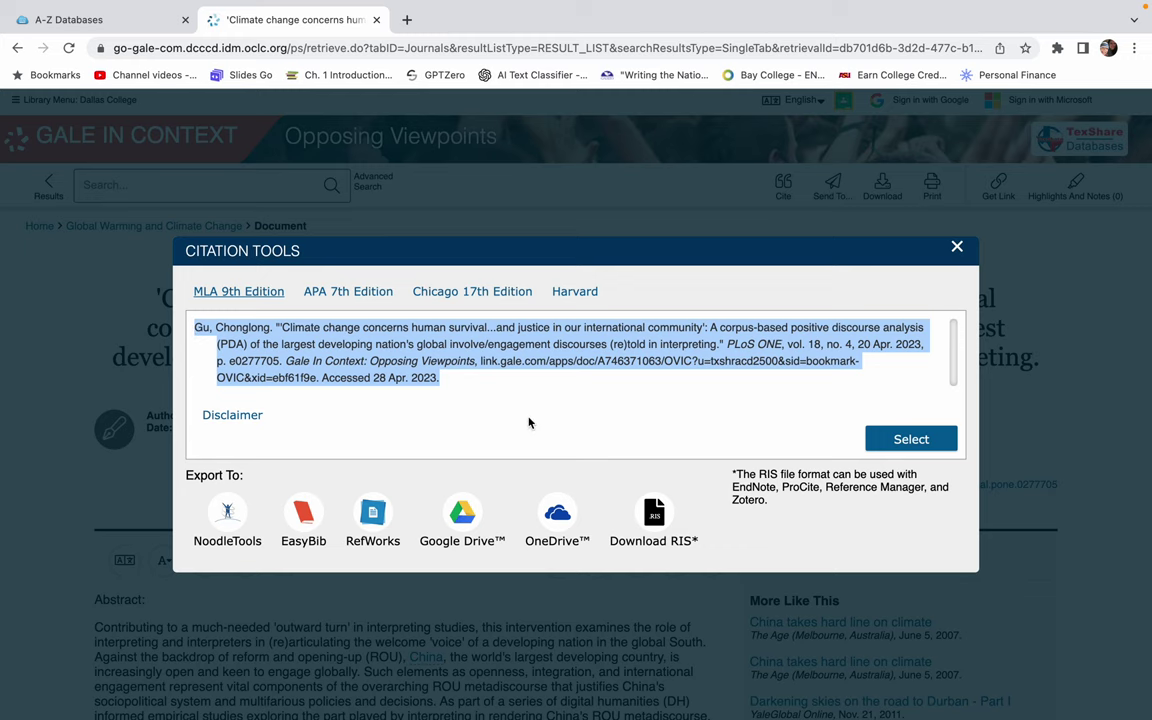
scroll(529, 422, down, 1)
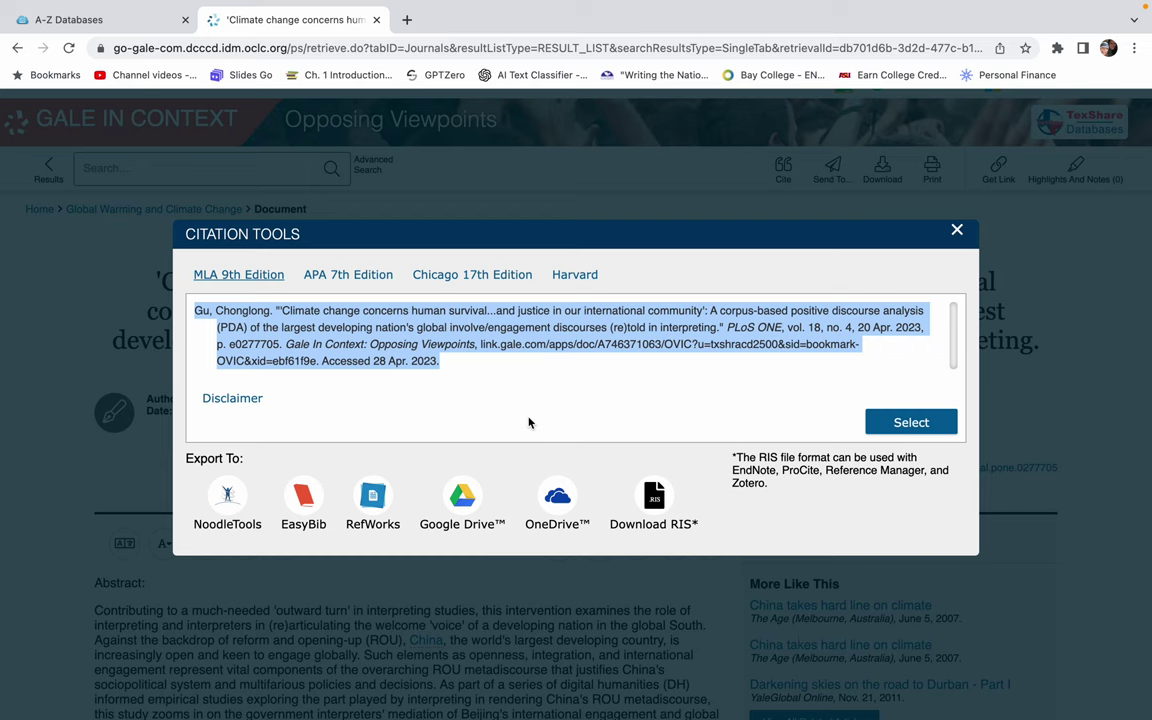
click(359, 343)
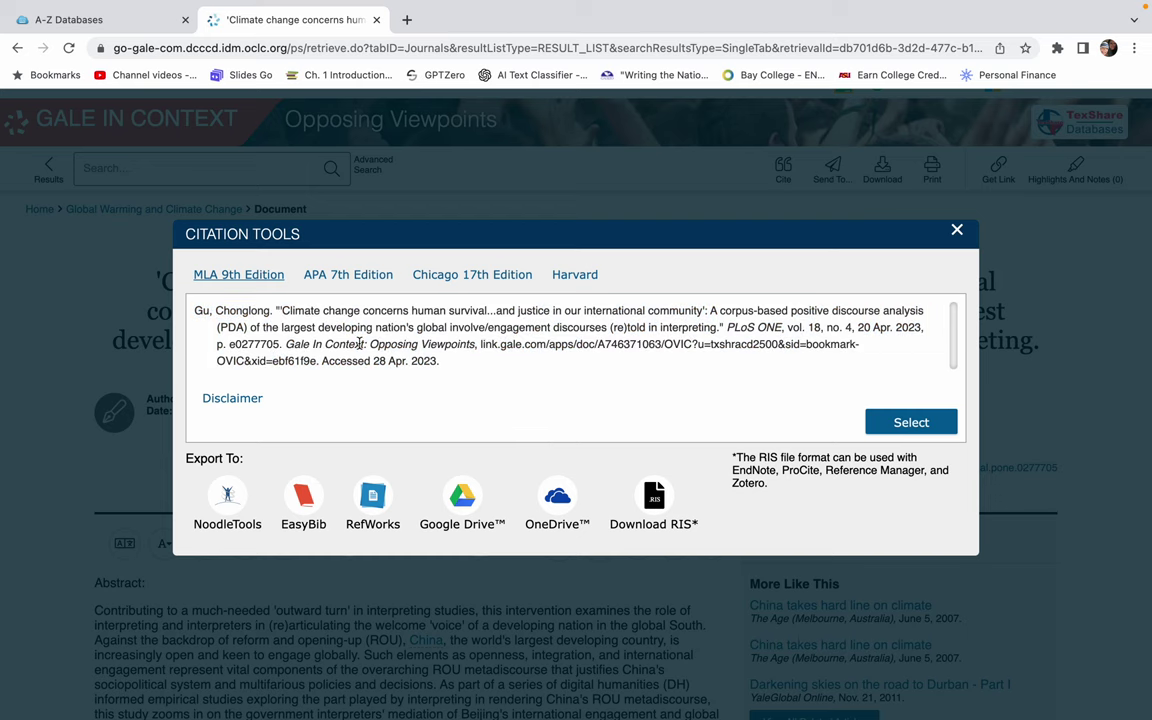
click(362, 280)
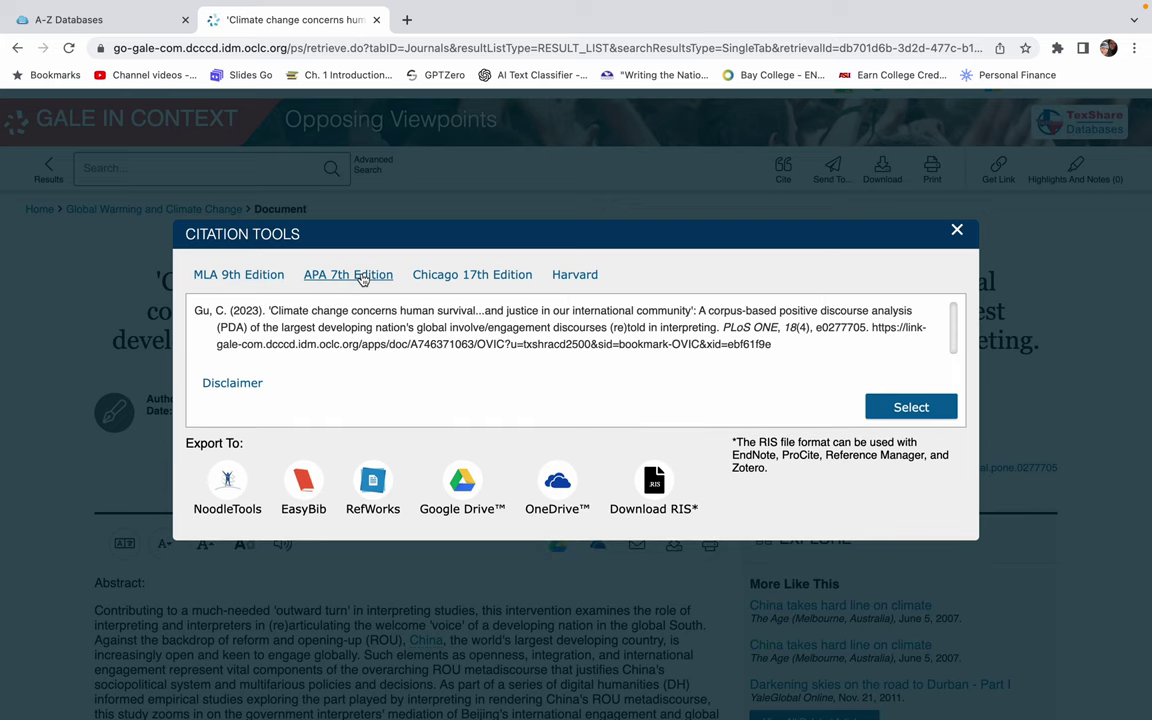
click(205, 268)
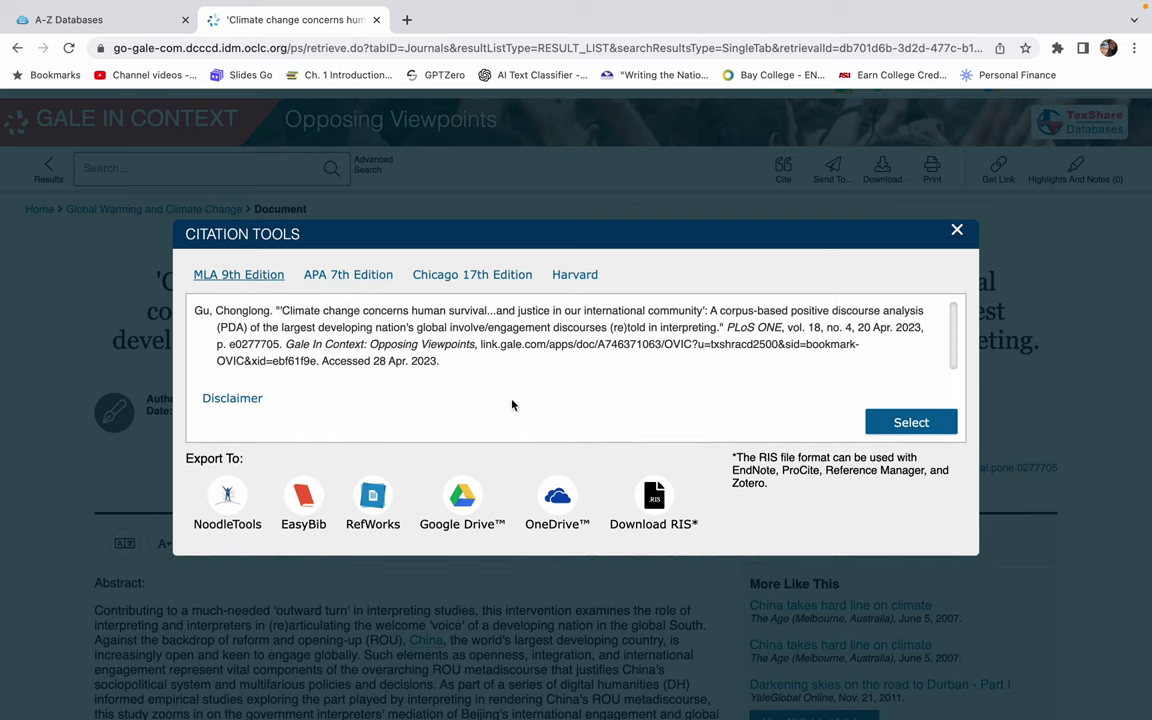
click(957, 231)
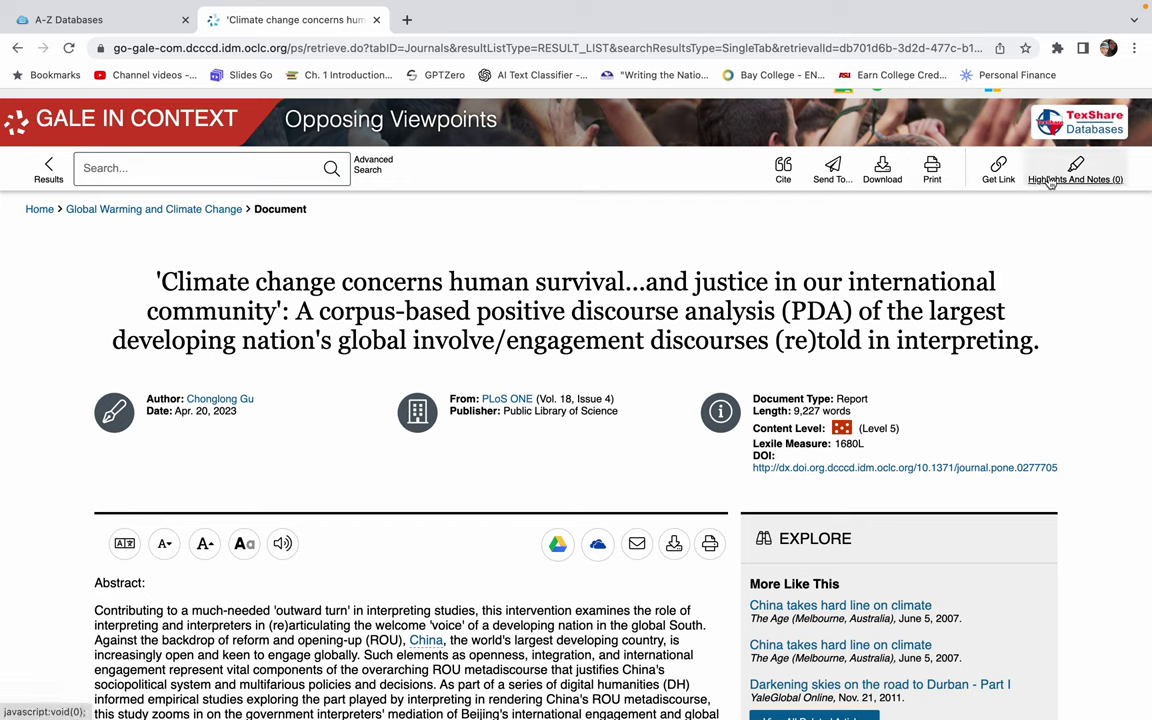
Step: Download the climate change article as a 3.3 MB PDF file
click(882, 177)
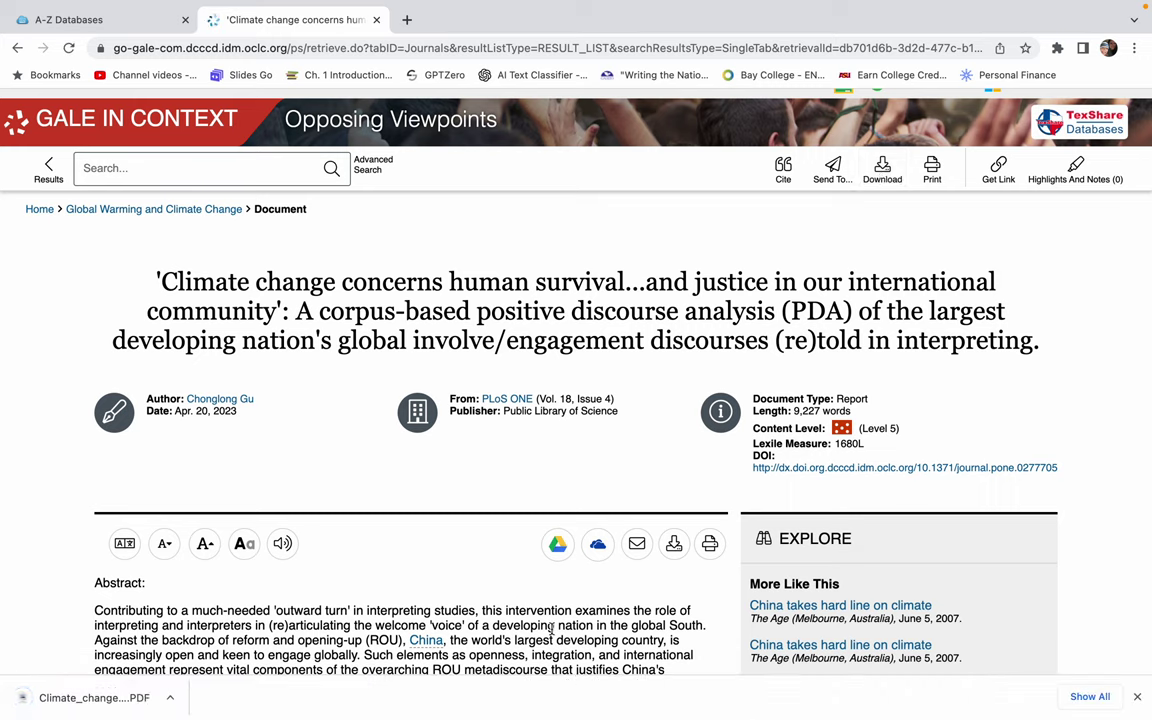
scroll(551, 630, down, 2)
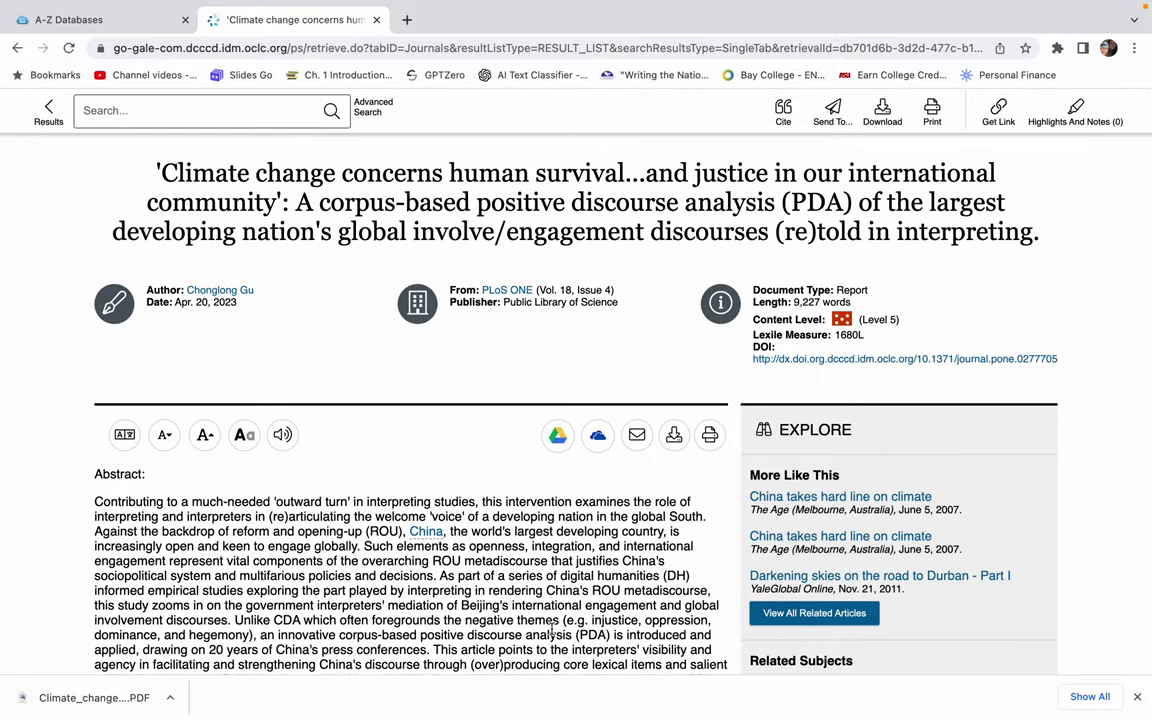
scroll(551, 630, up, 2)
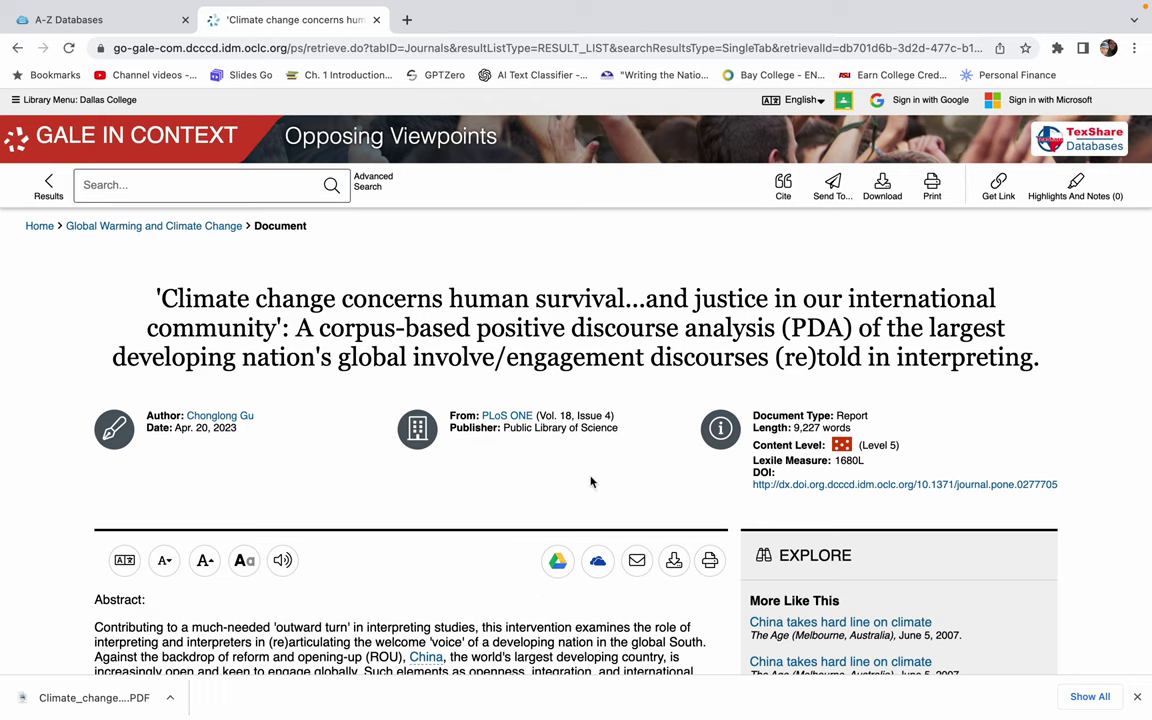
Step: Go back to the Opposing Viewpoints home page and review its Browse Issues categories
click(122, 146)
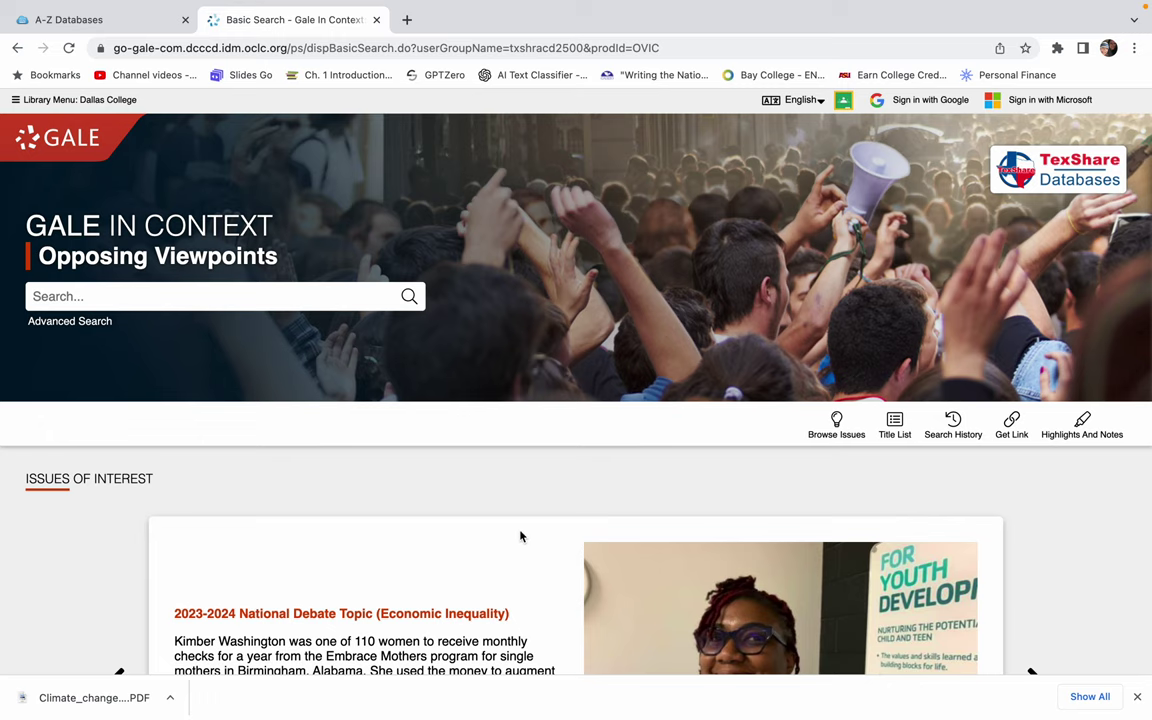
scroll(518, 540, down, 1)
scroll(520, 537, down, 5)
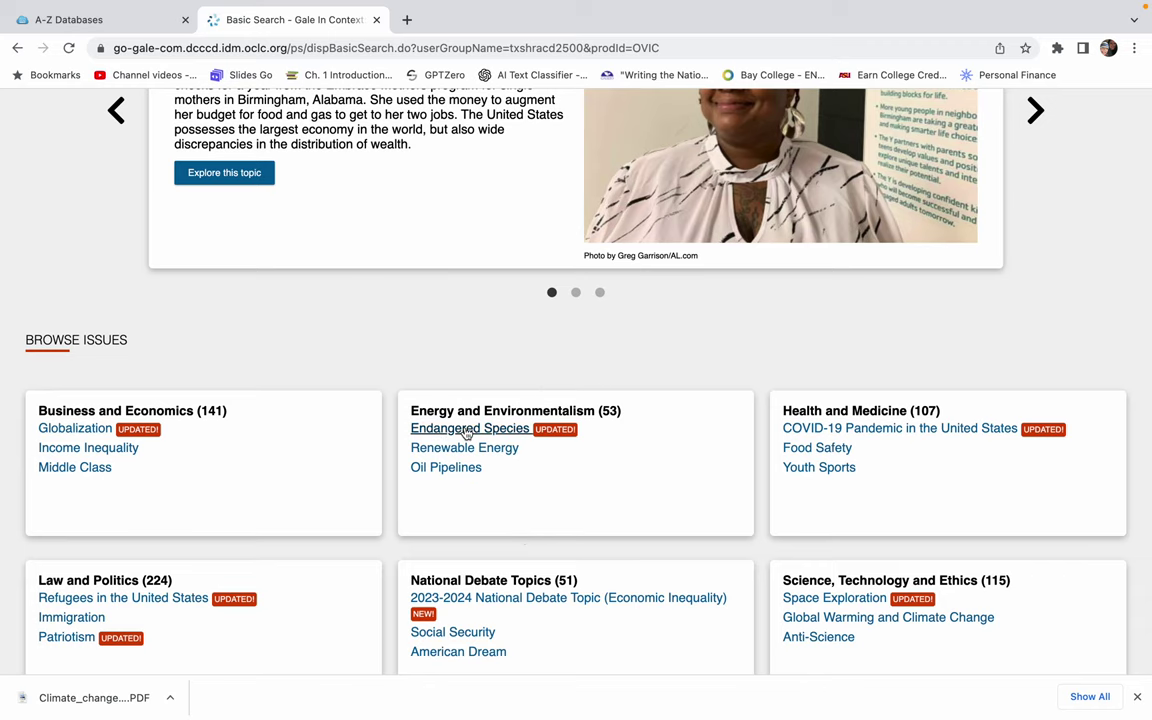
scroll(633, 275, down, 3)
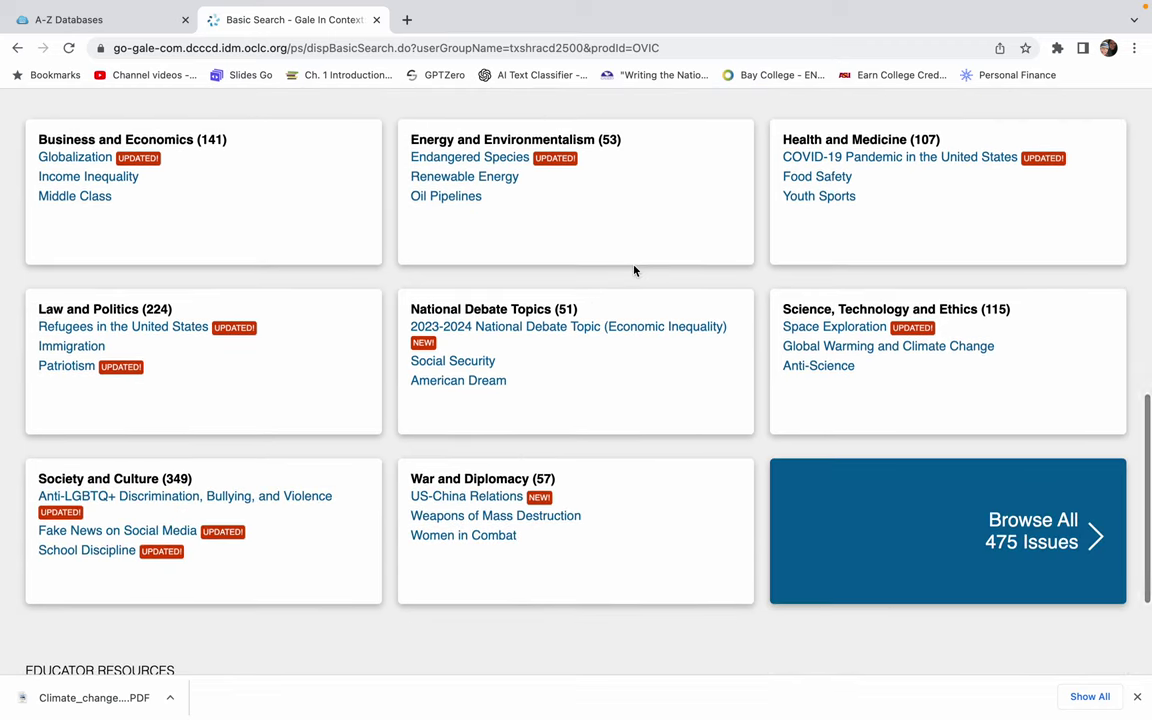
scroll(568, 357, up, 8)
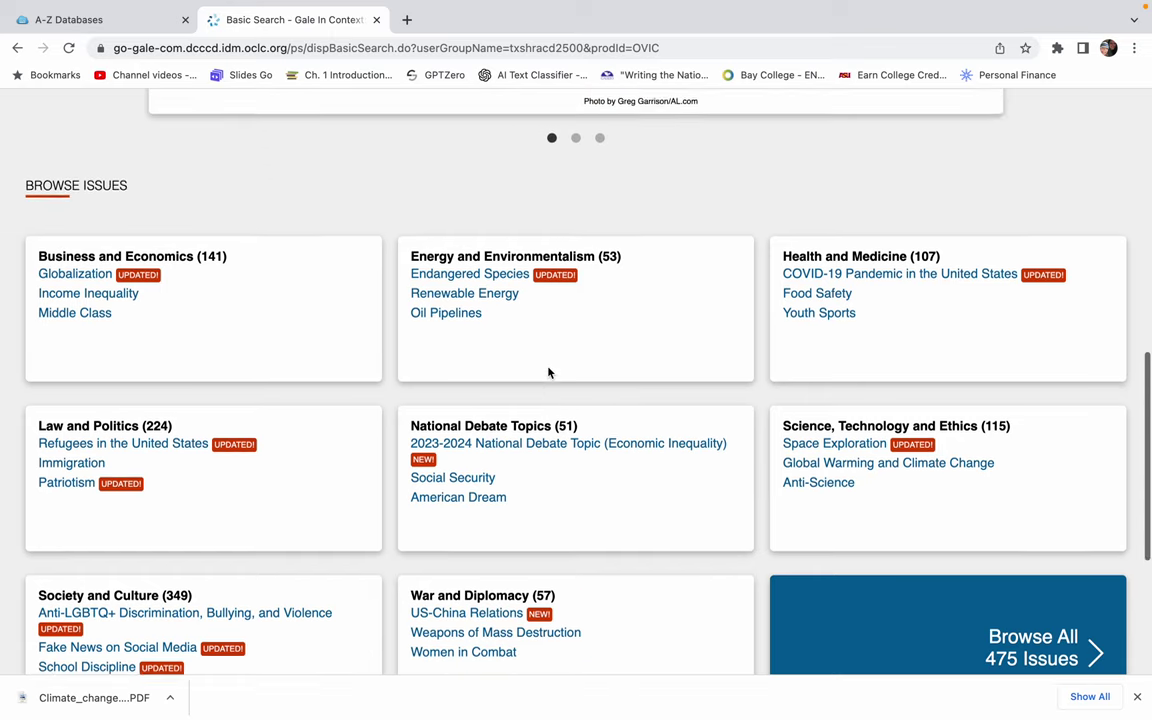
scroll(548, 373, up, 3)
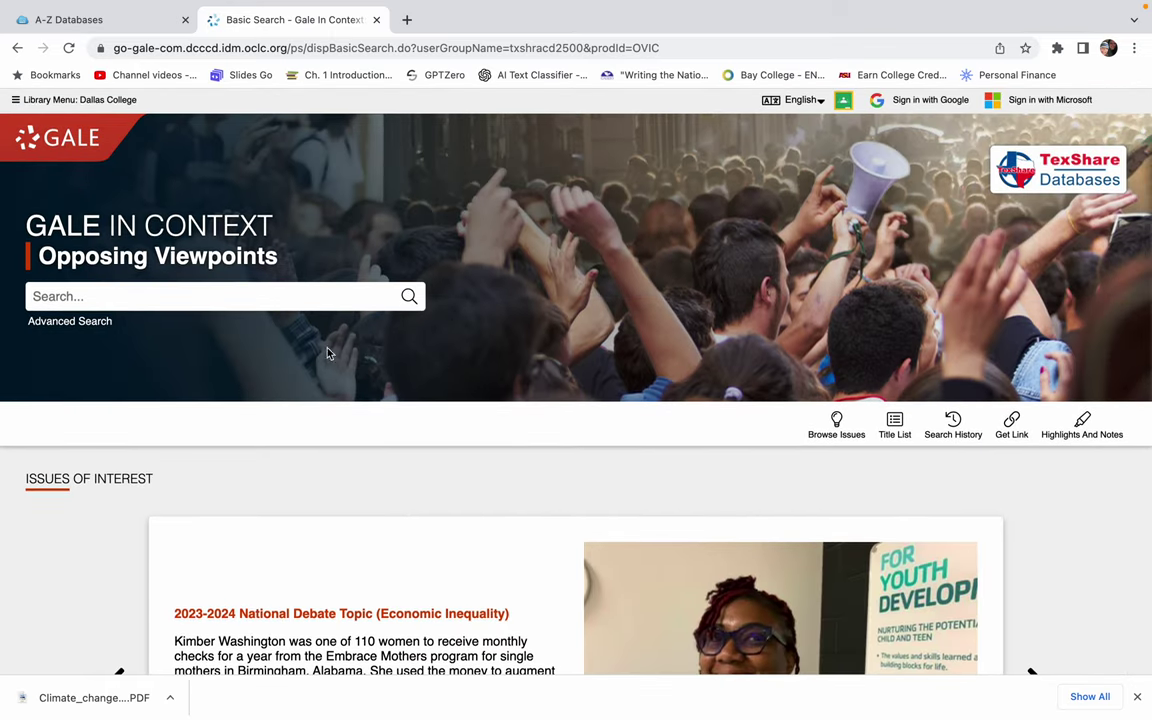
Step: Return to the A-Z Databases list, dismissing the downloads bar and the librarian chat offer
mouse_move(114, 17)
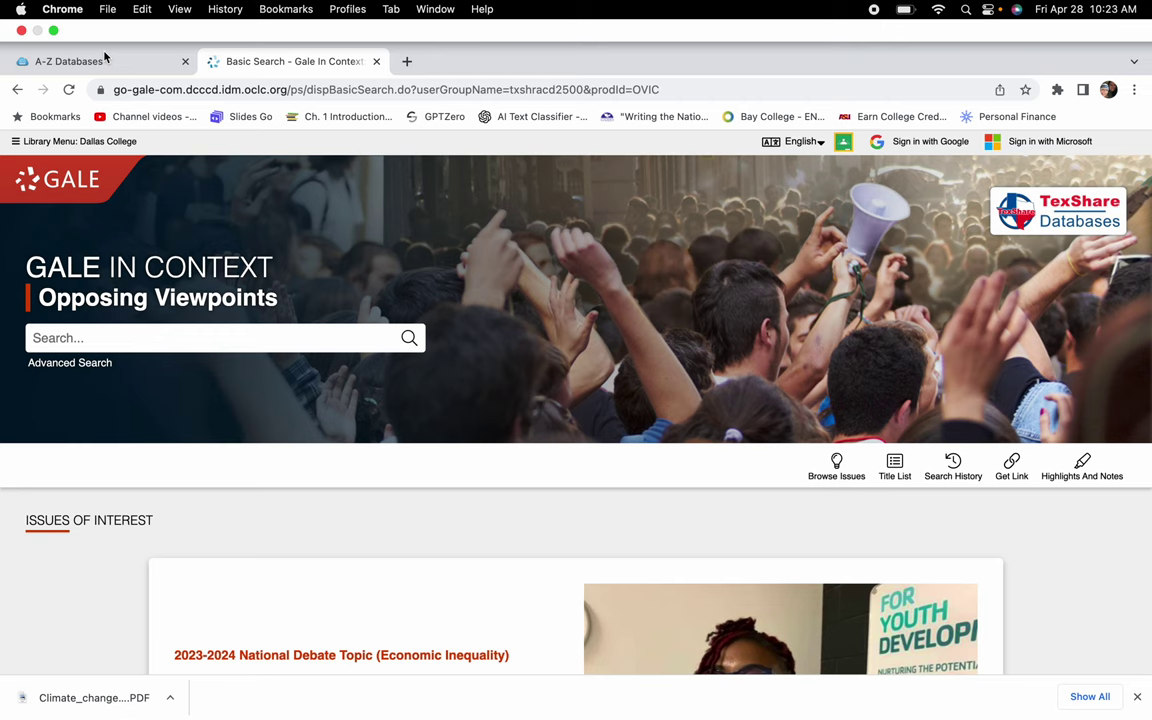
click(104, 57)
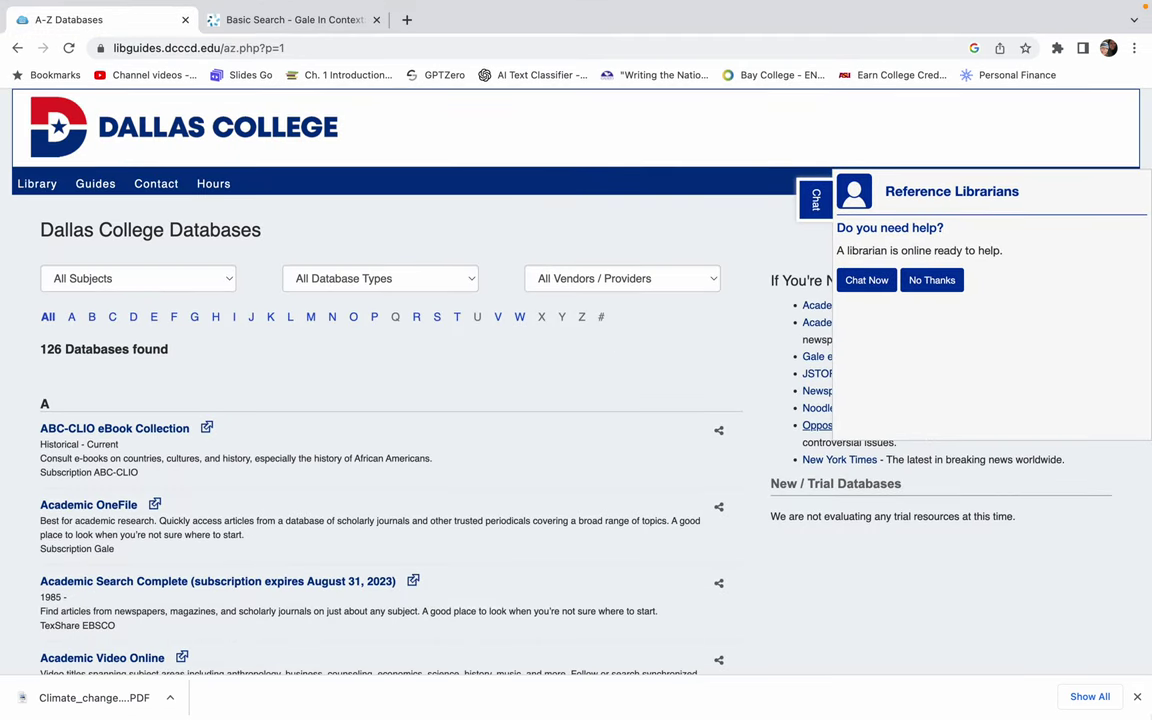
click(1137, 697)
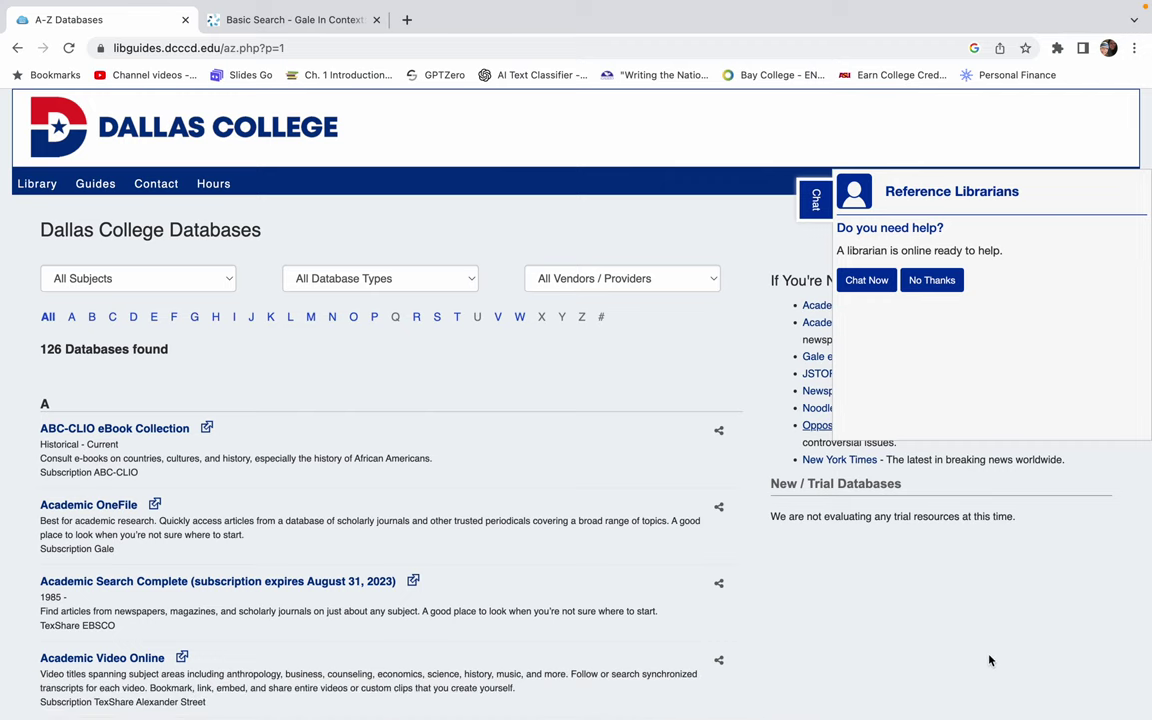
scroll(985, 650, down, 5)
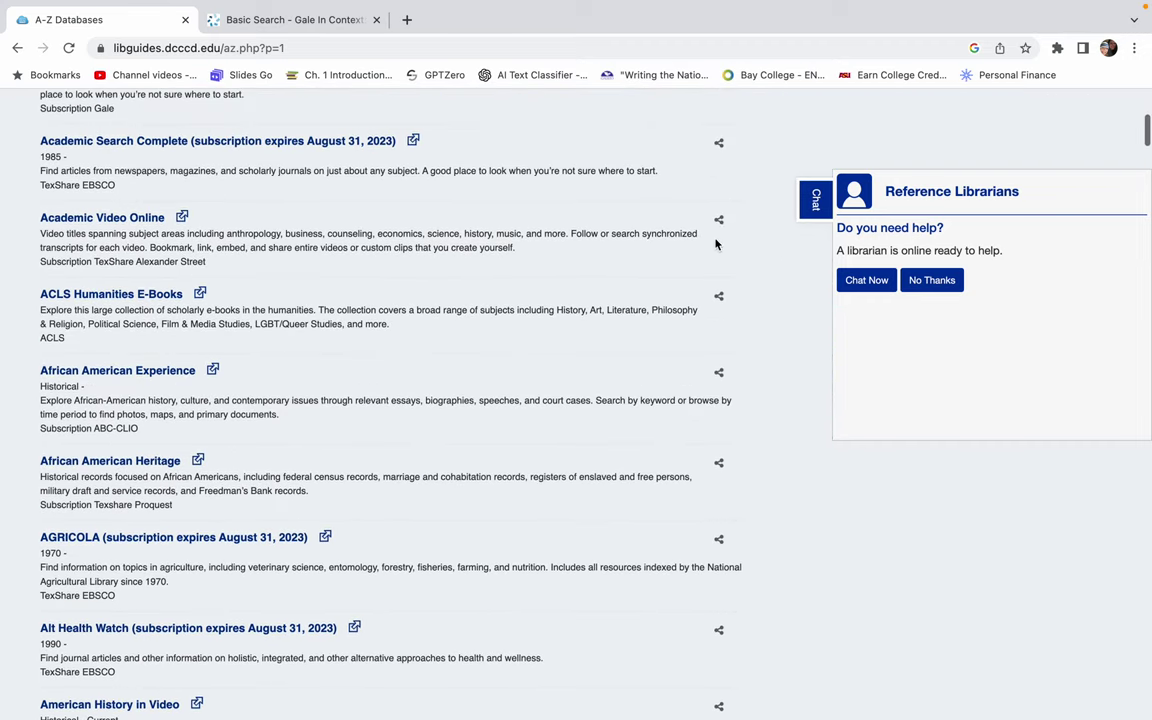
click(931, 281)
scroll(887, 288, up, 3)
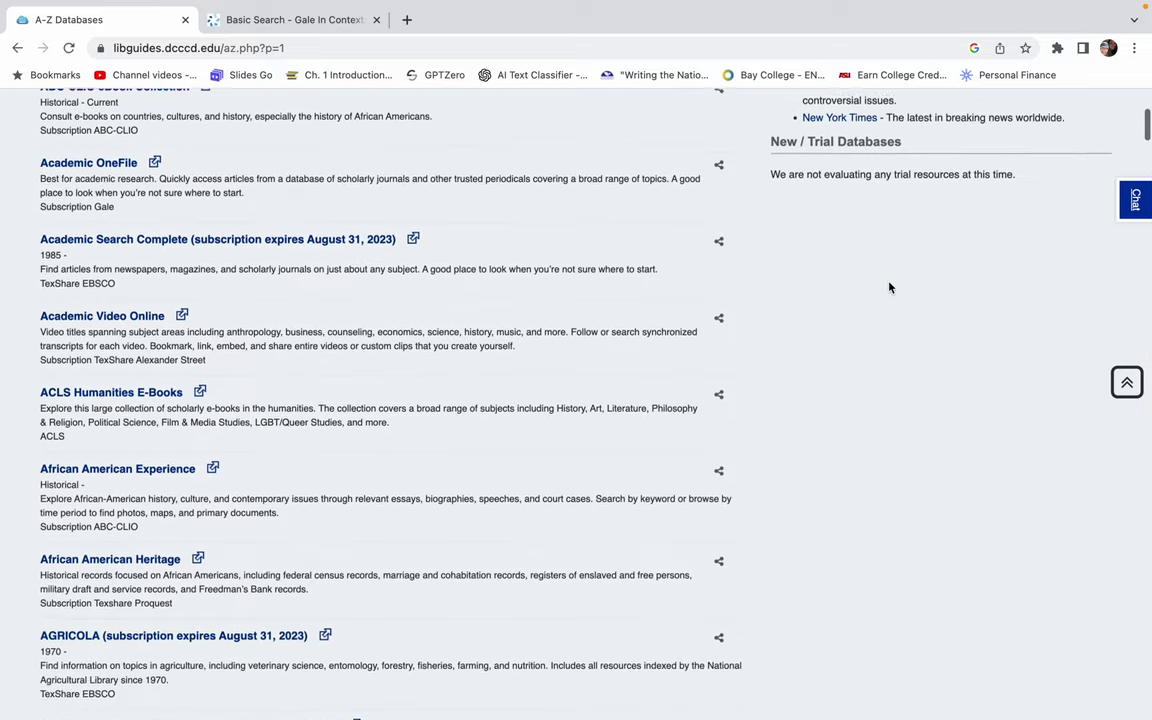
scroll(888, 284, up, 1)
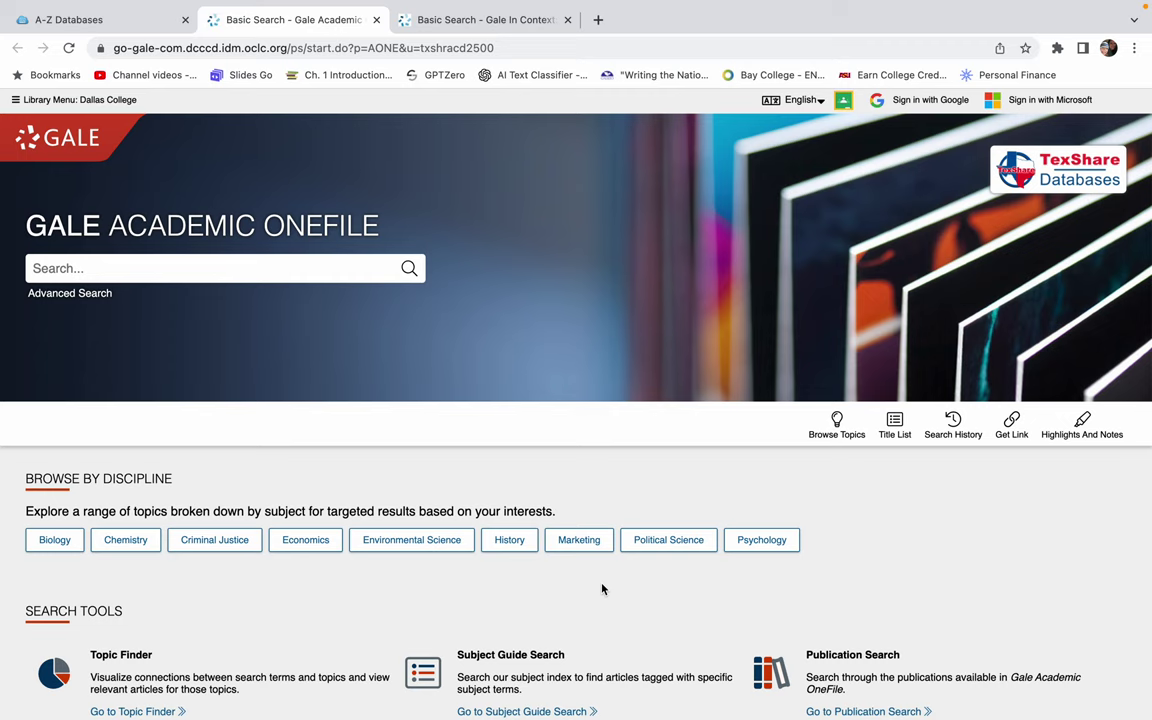
scroll(602, 589, down, 3)
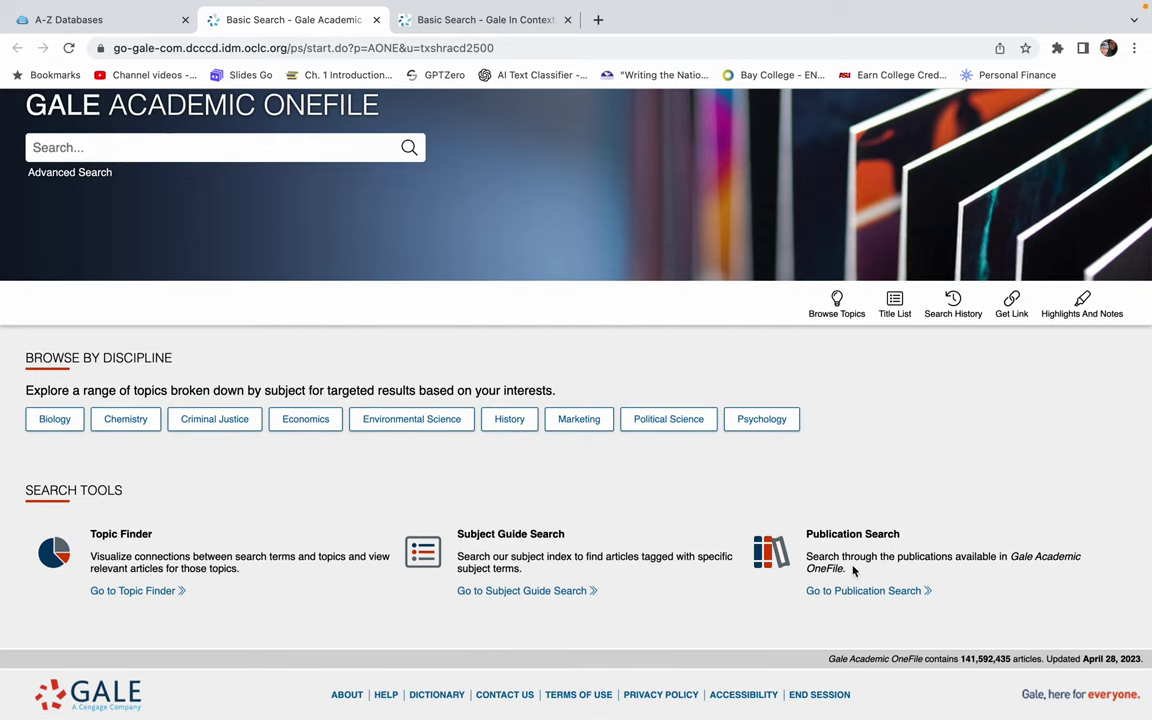
Step: Search Academic OneFile for 'climate change' to get 160,954 full-text Academic Journals results
scroll(285, 243, up, 2)
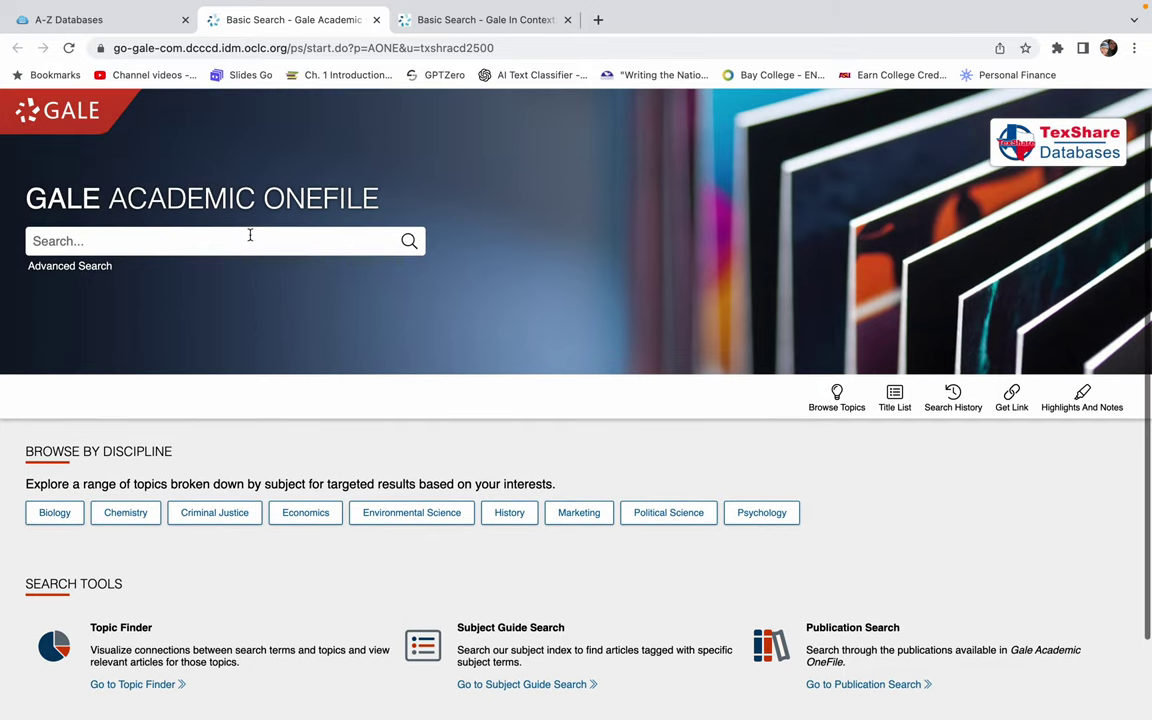
click(246, 247)
text(climate change)
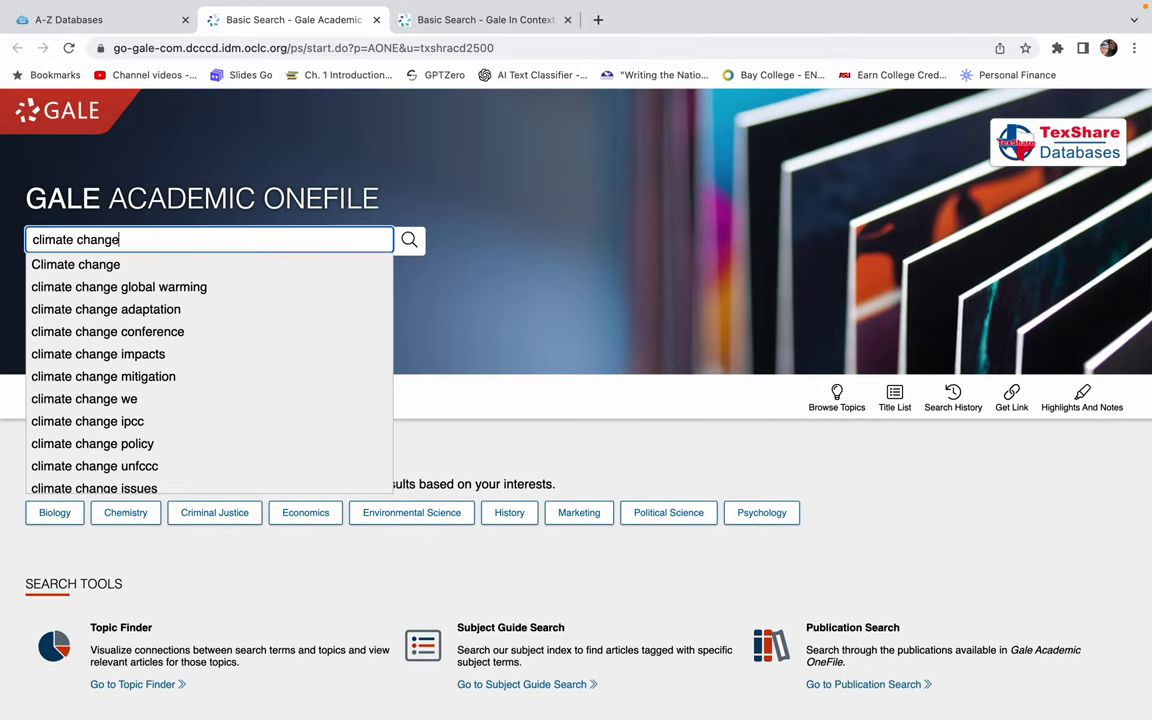
key(Return)
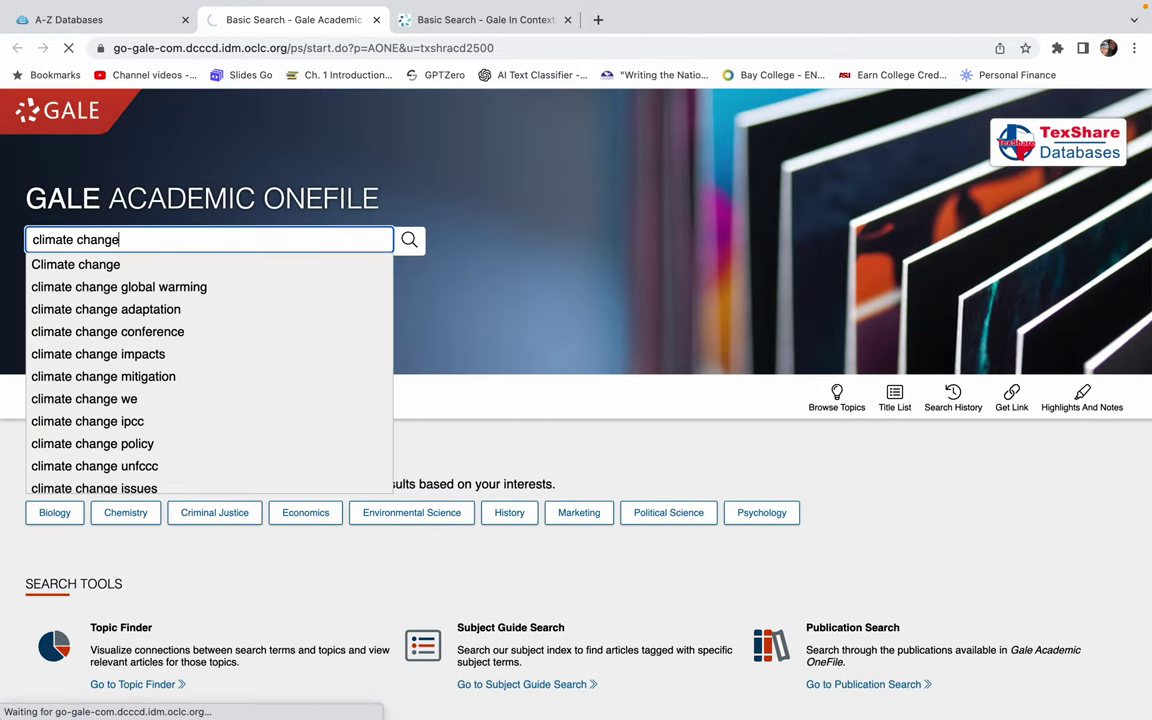
click(409, 240)
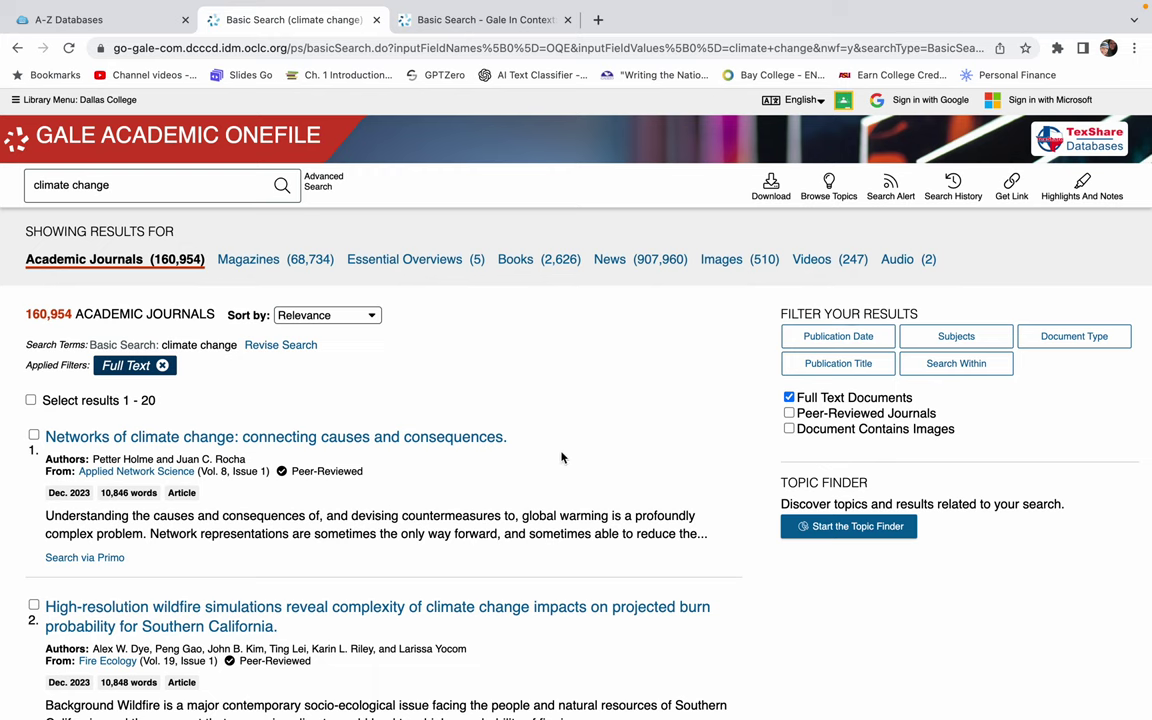
Step: Limit the climate change results to Peer-Reviewed Journals, leaving 146,728 articles
scroll(561, 457, down, 2)
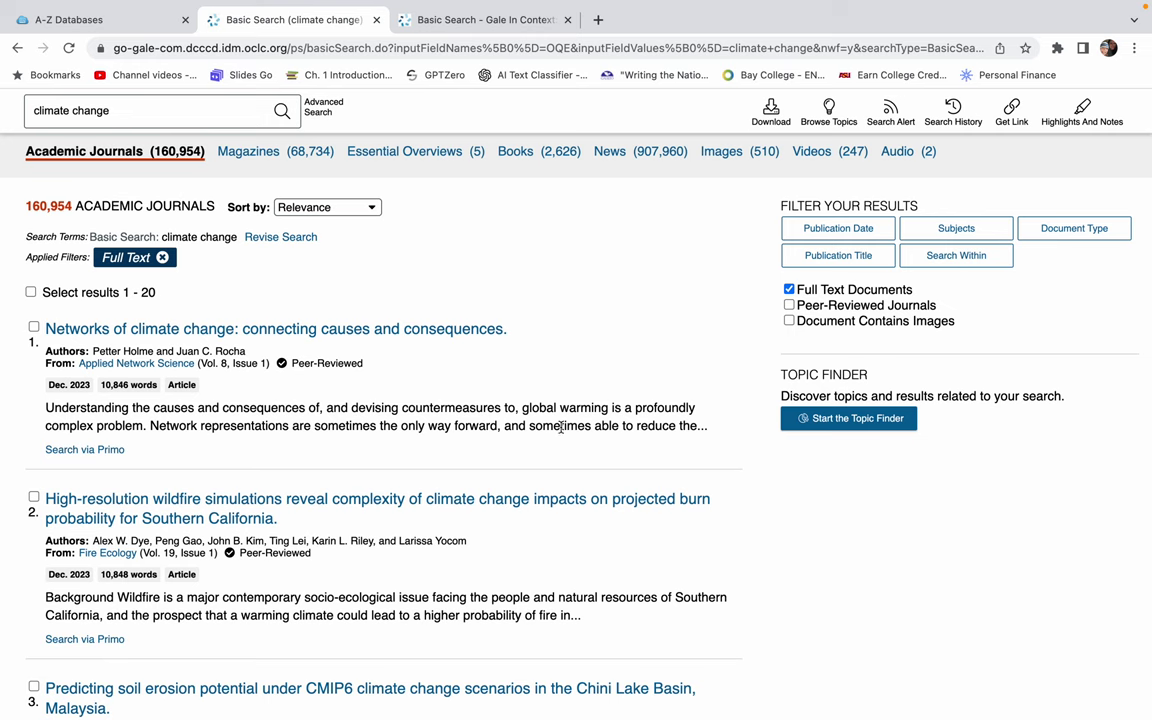
scroll(561, 457, down, 3)
scroll(563, 405, up, 5)
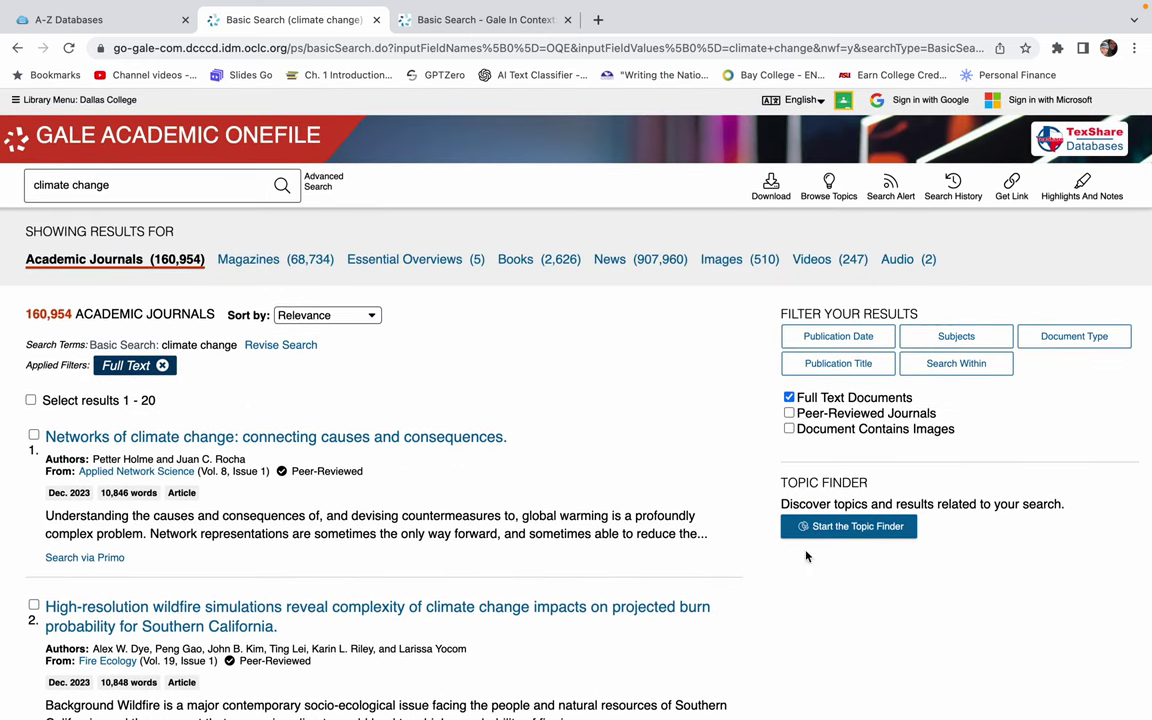
click(789, 413)
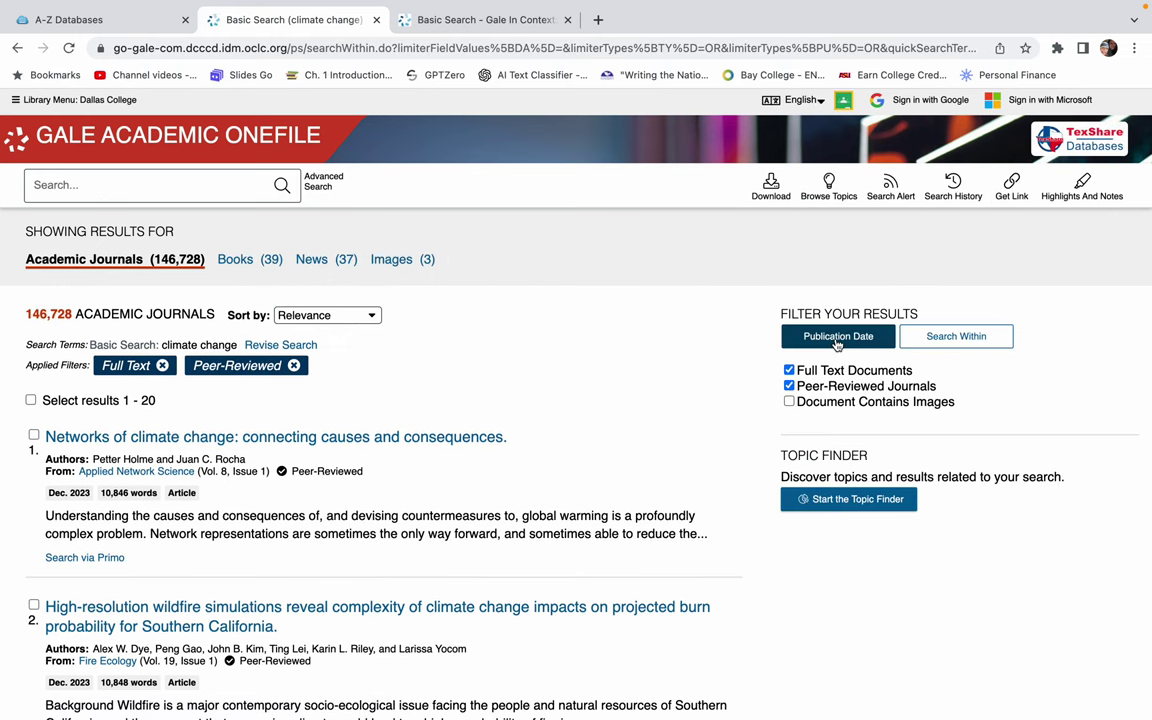
Step: Try a 2010 to 2015 custom publication date range and dismiss the invalid-date error
click(838, 337)
click(849, 400)
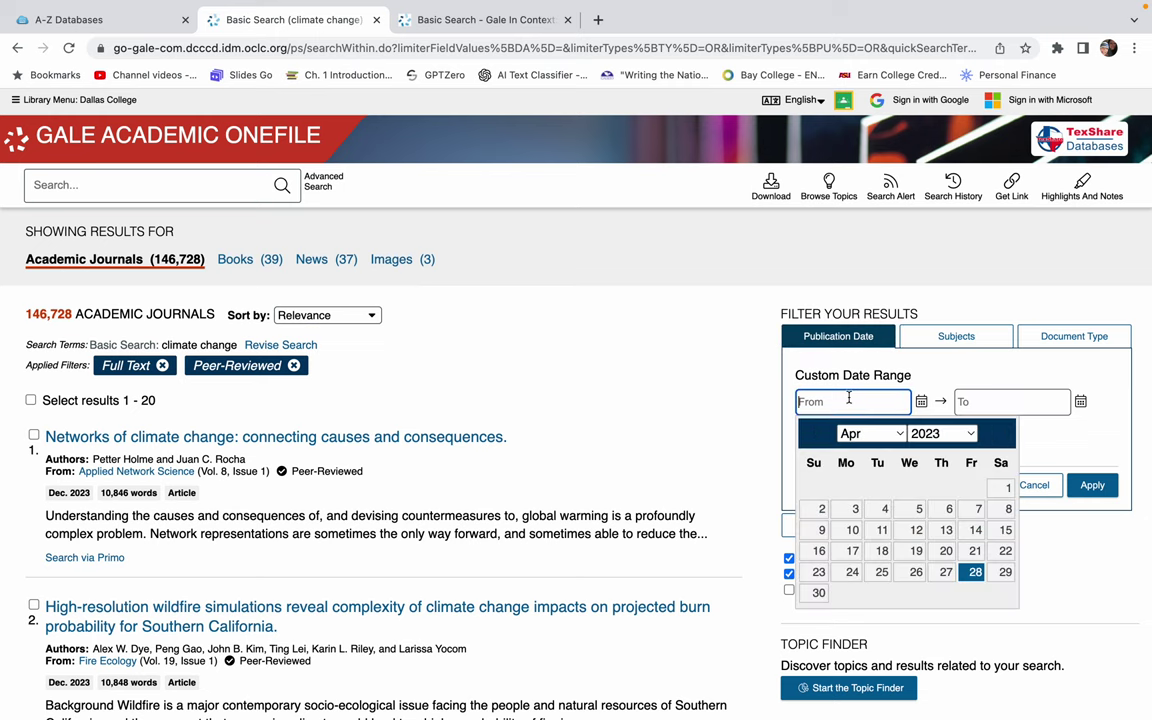
text(2010)
click(1015, 401)
text(2)
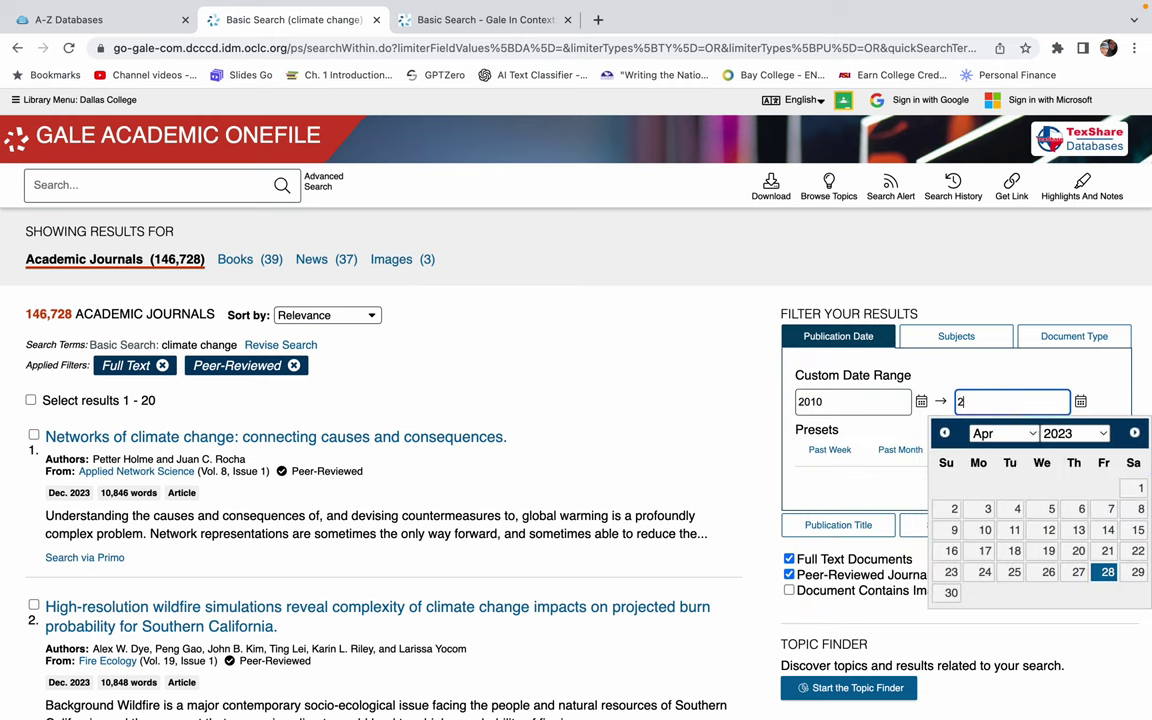
text(015)
key(Return)
drag(1036, 398, 951, 401)
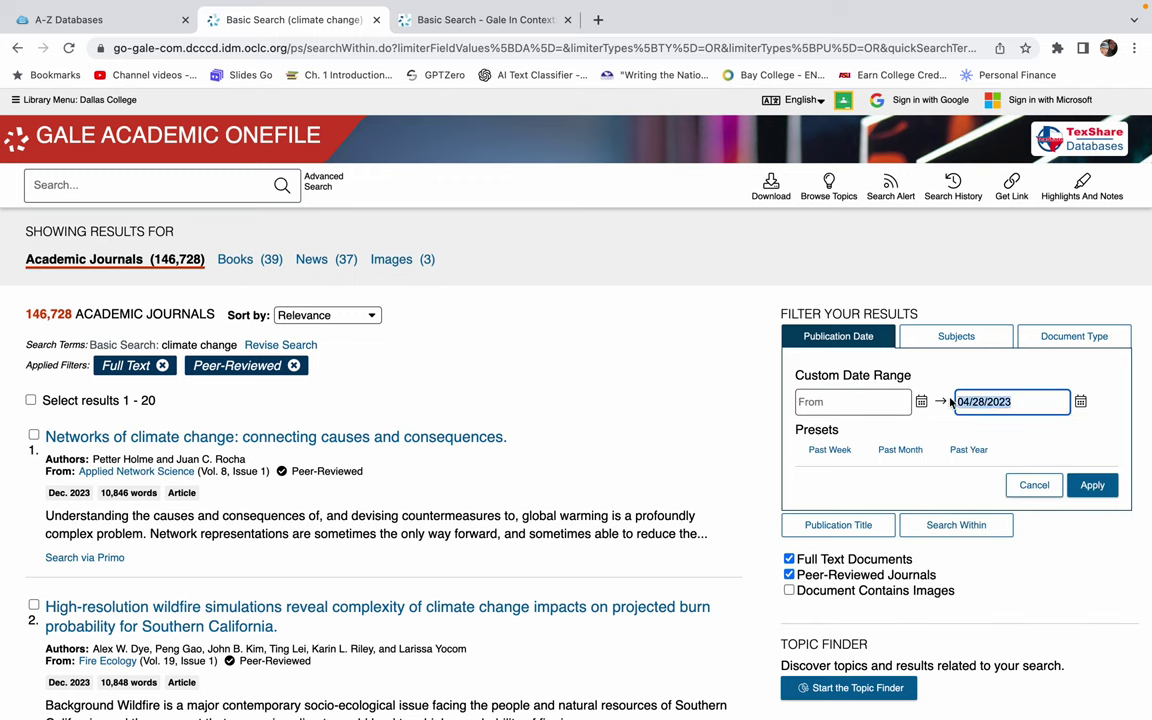
text(2015)
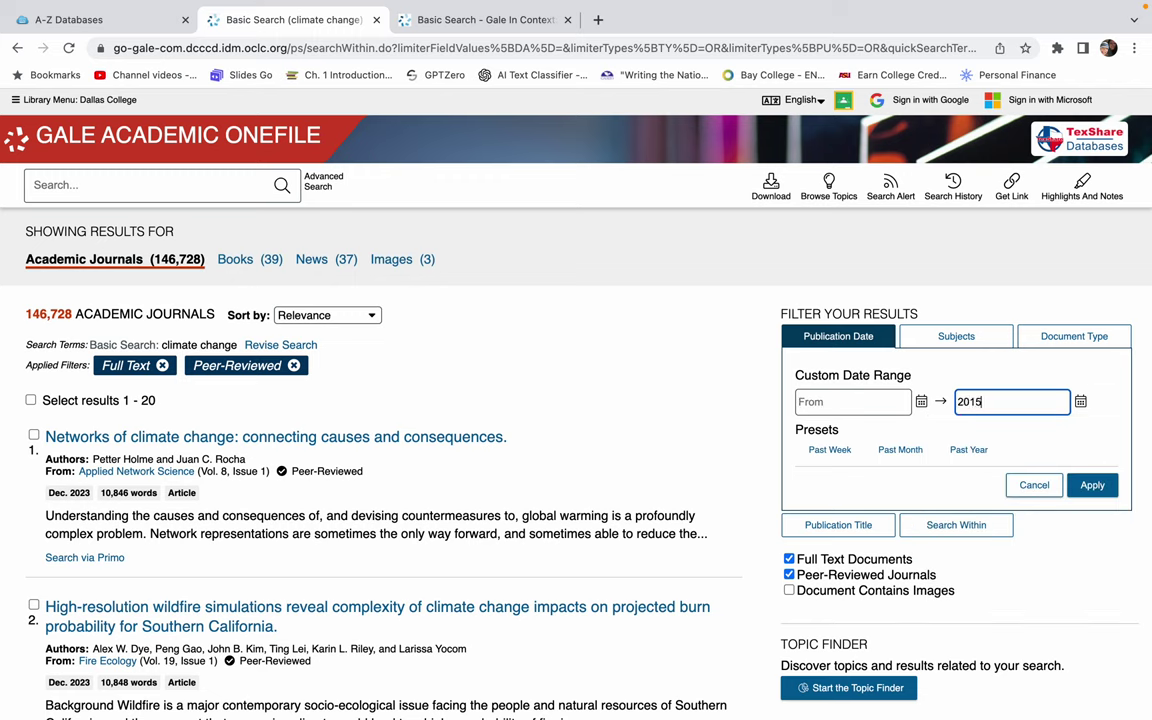
click(1093, 487)
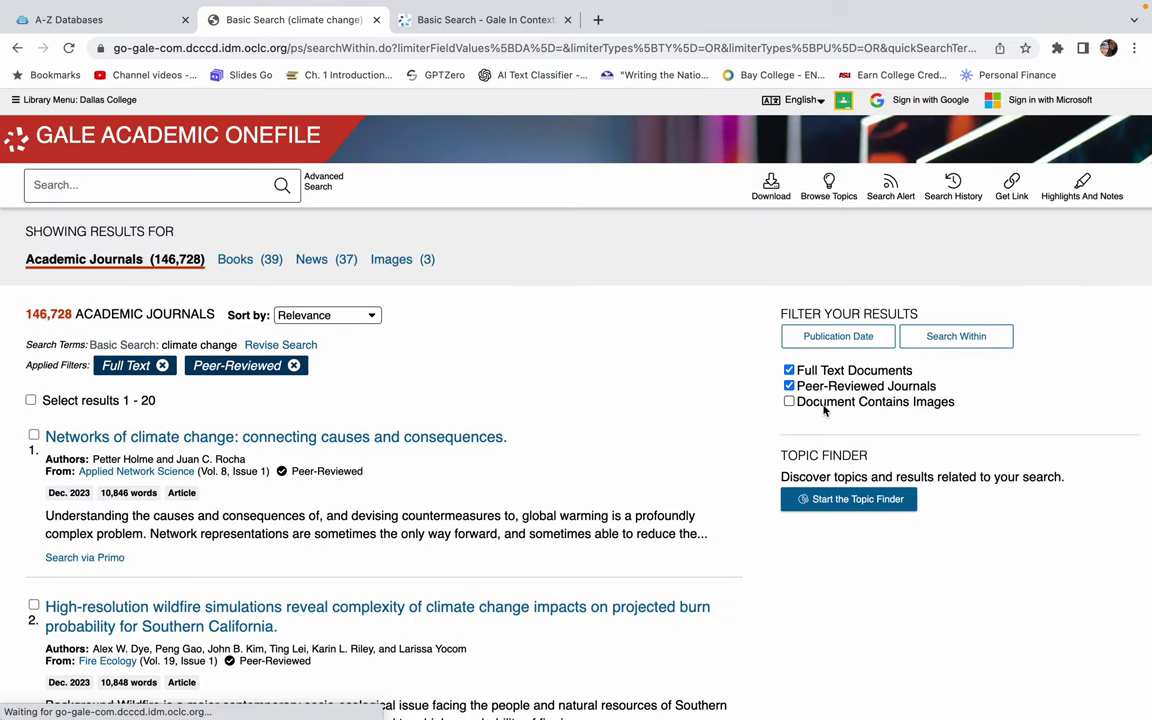
click(826, 336)
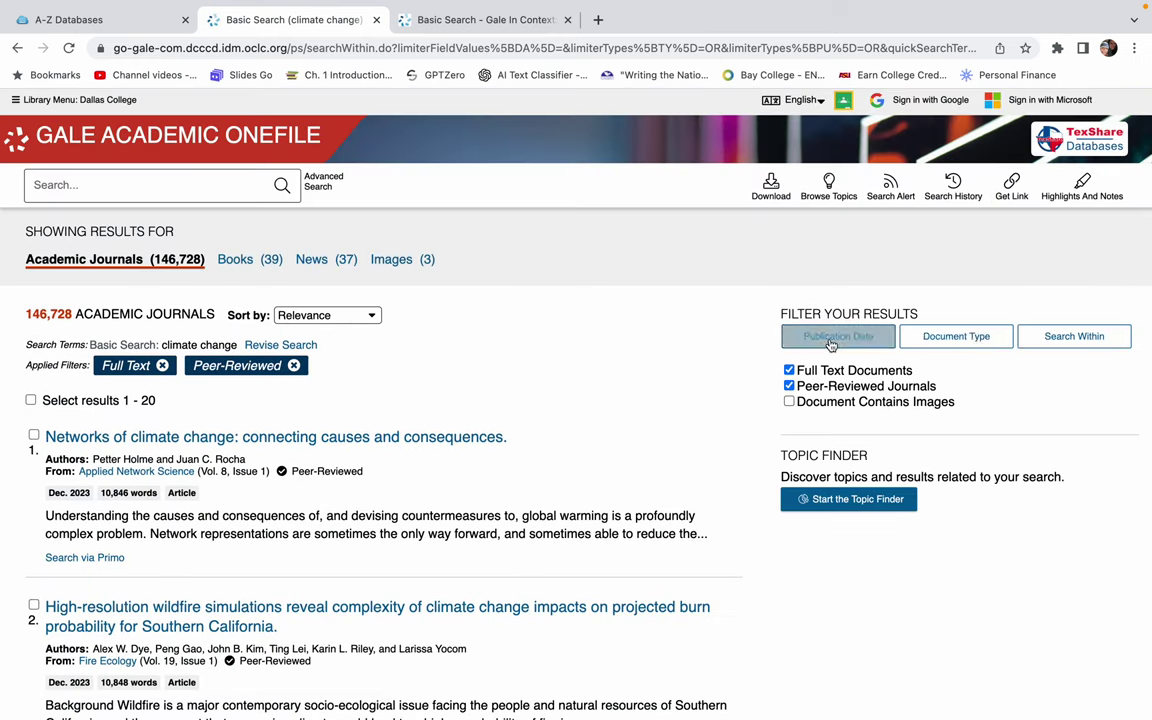
Step: Apply a publication date range of 01/01/2010 to 12/31/2015, leaving 37,774 results
click(830, 402)
text(01/)
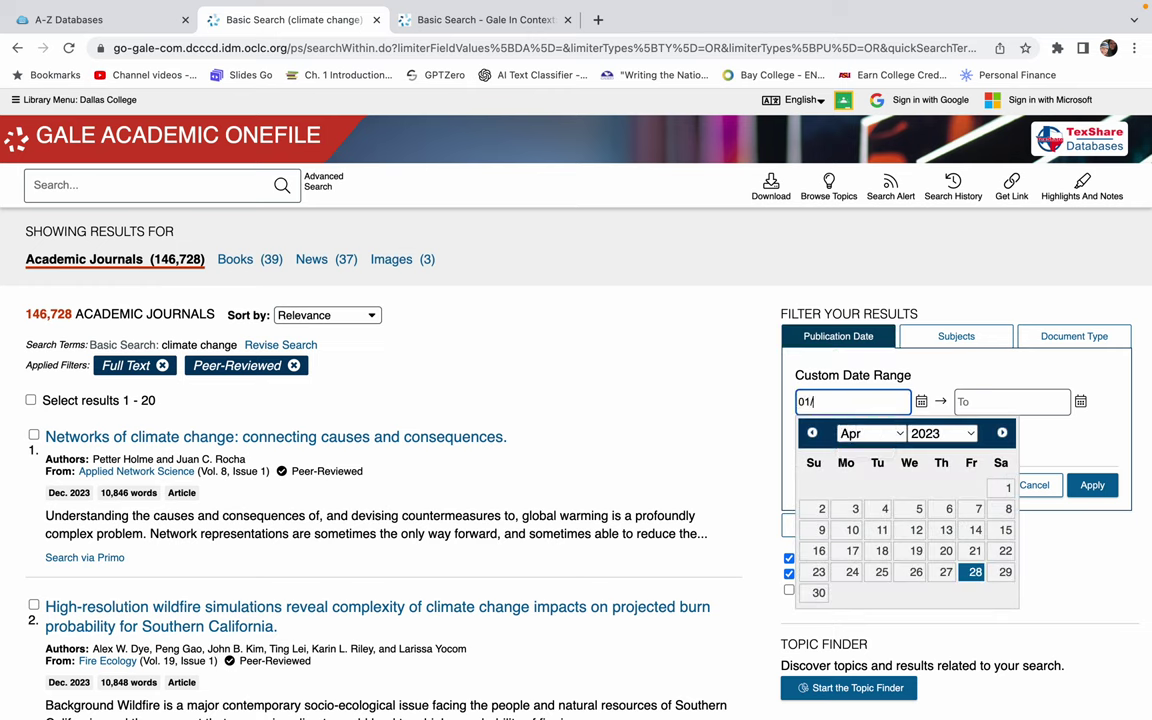
text(01/2010)
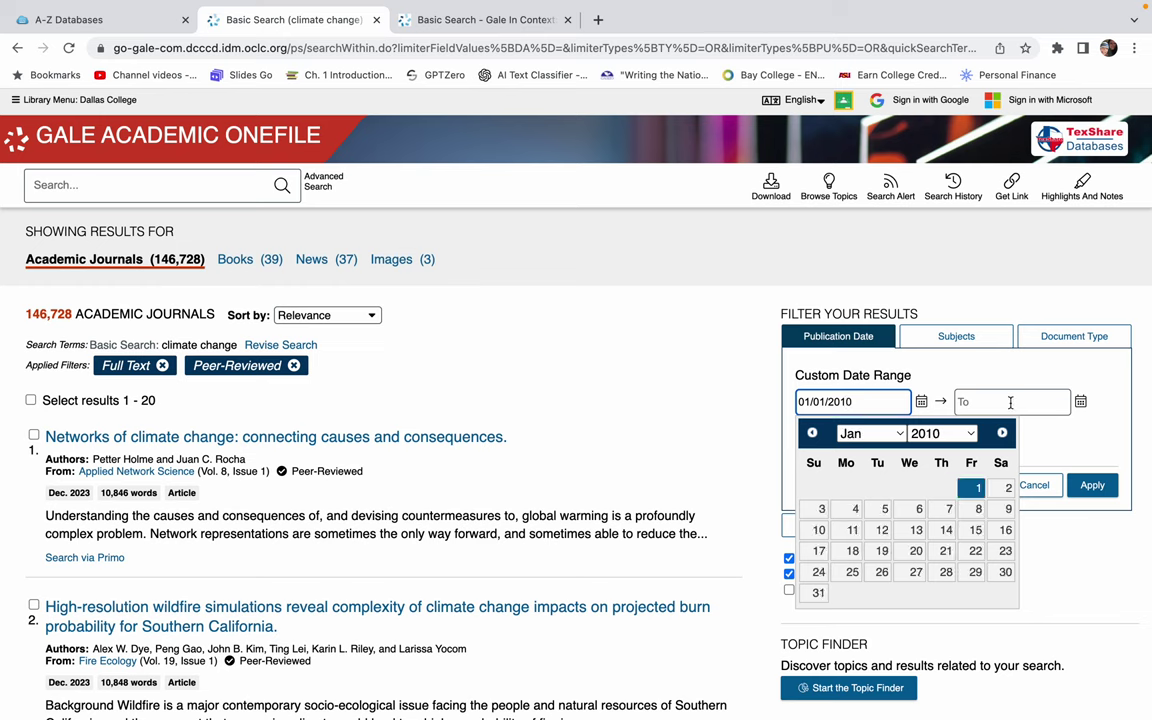
key(Tab)
text(12)
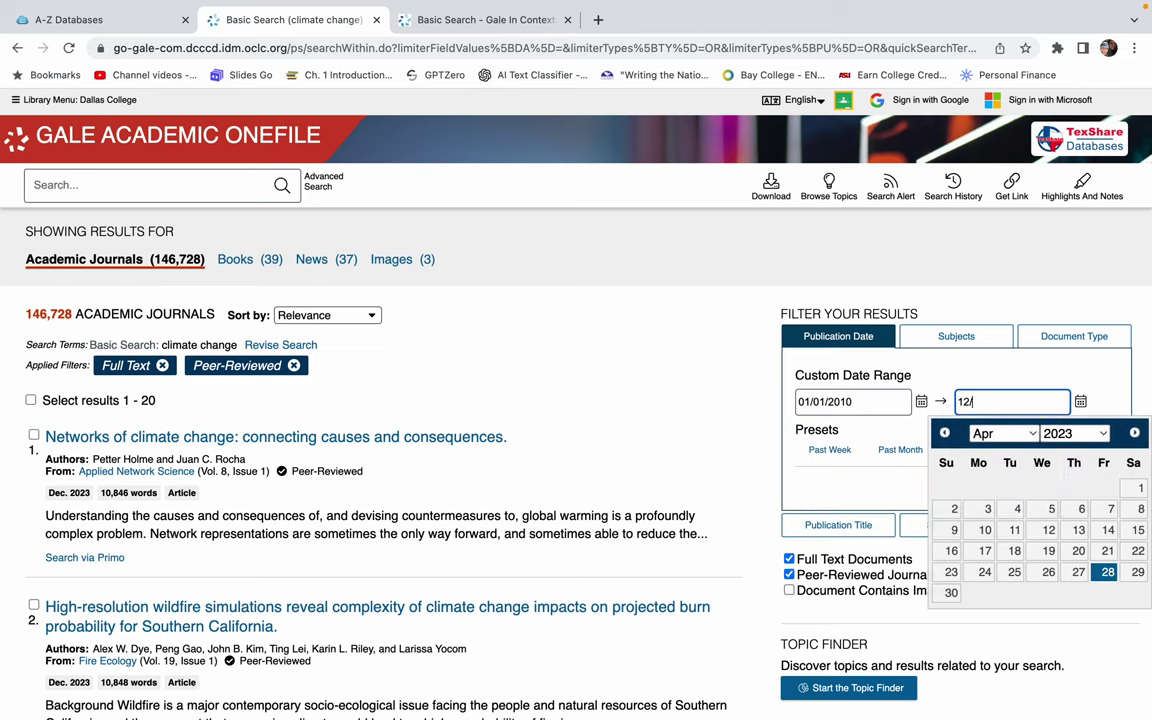
text(/31/2015)
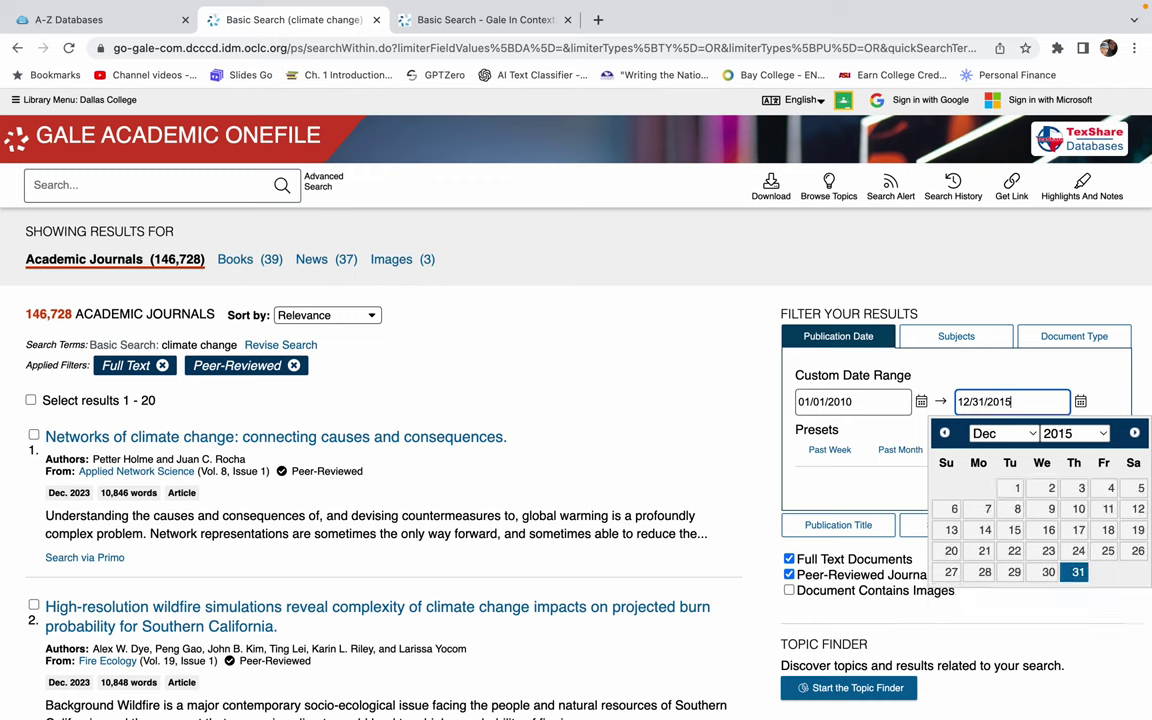
click(908, 485)
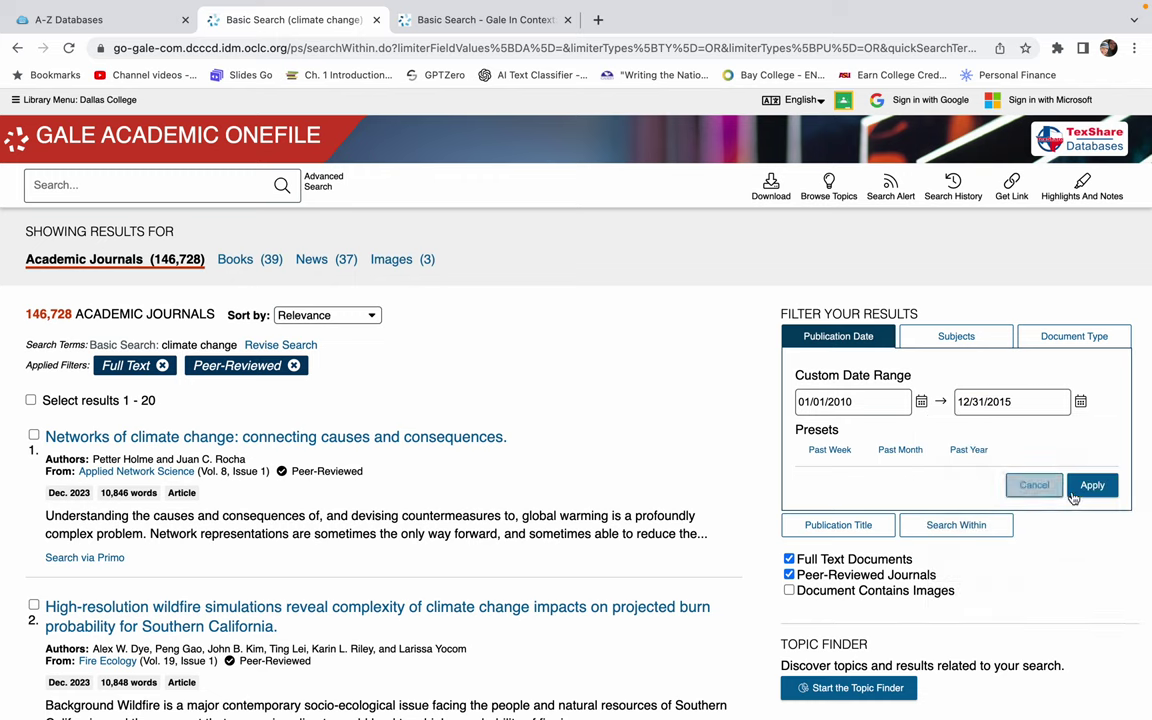
click(1093, 485)
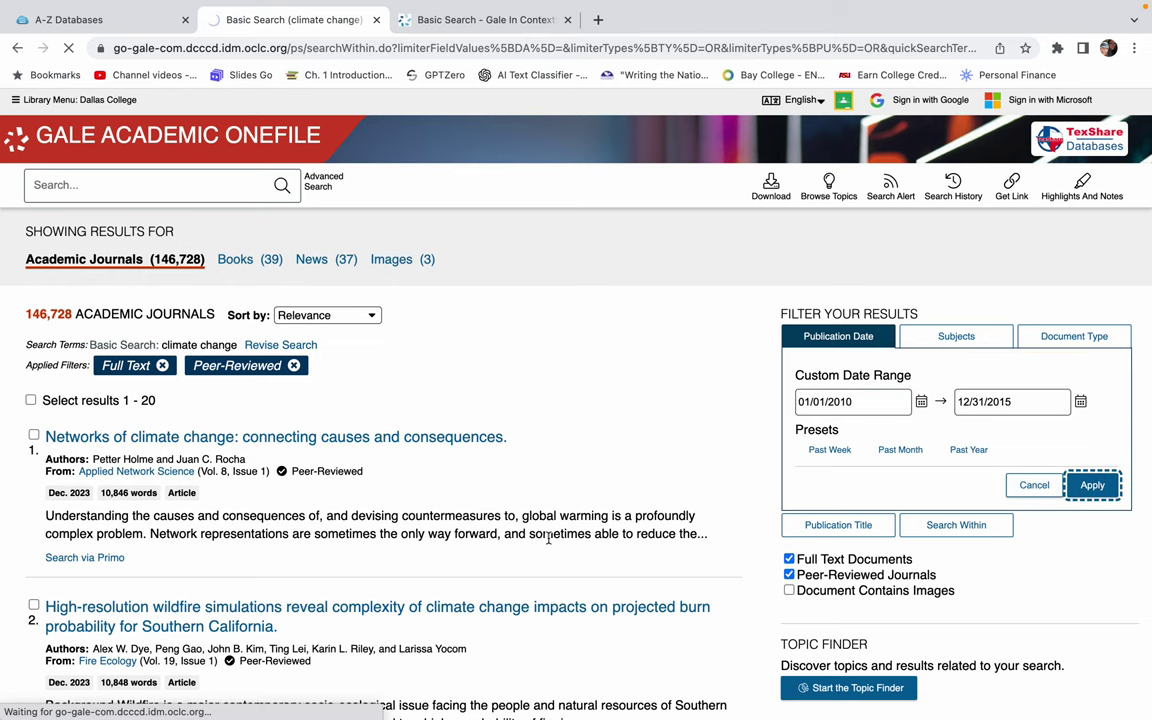
scroll(548, 540, down, 3)
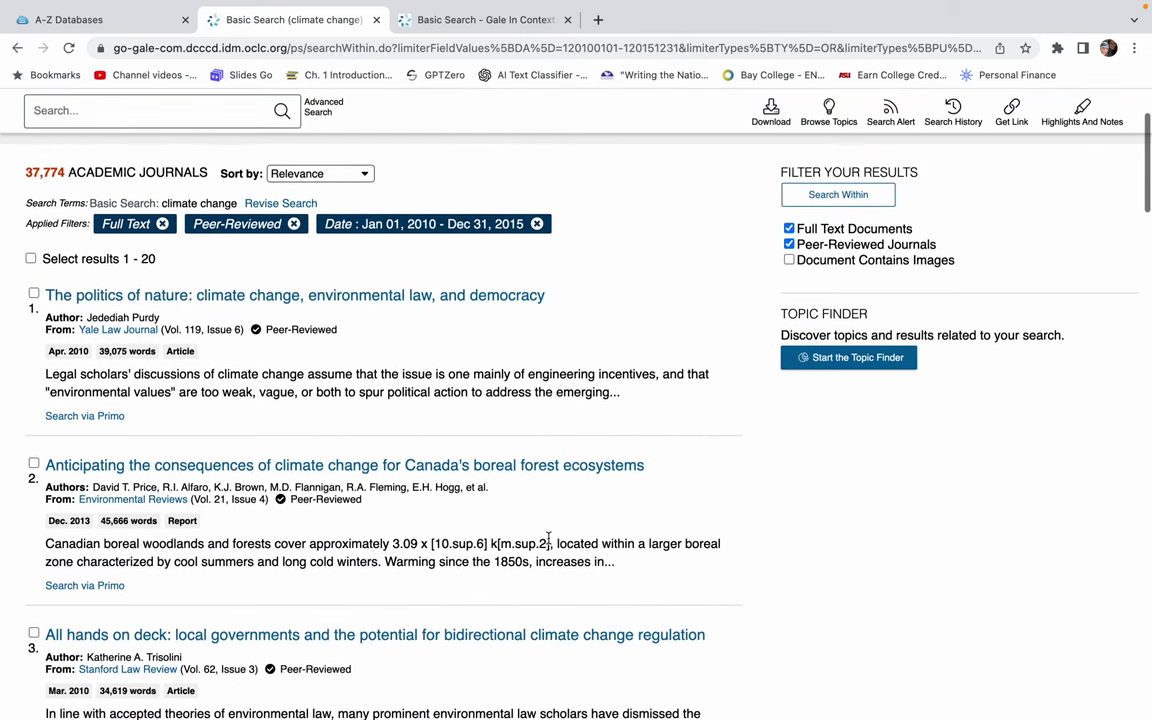
Step: Check the Document Type and Publication Title filters, then show the Subjects list, from Climate change (2,838) to Fishes (610)
scroll(548, 540, up, 2)
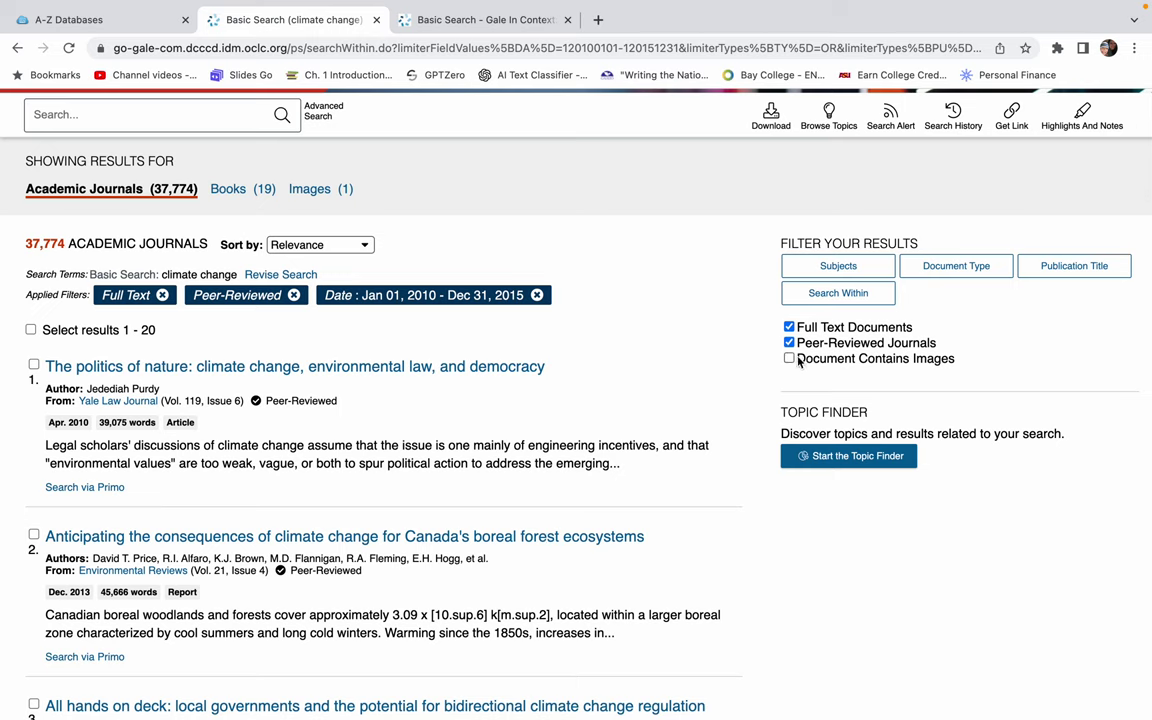
click(962, 268)
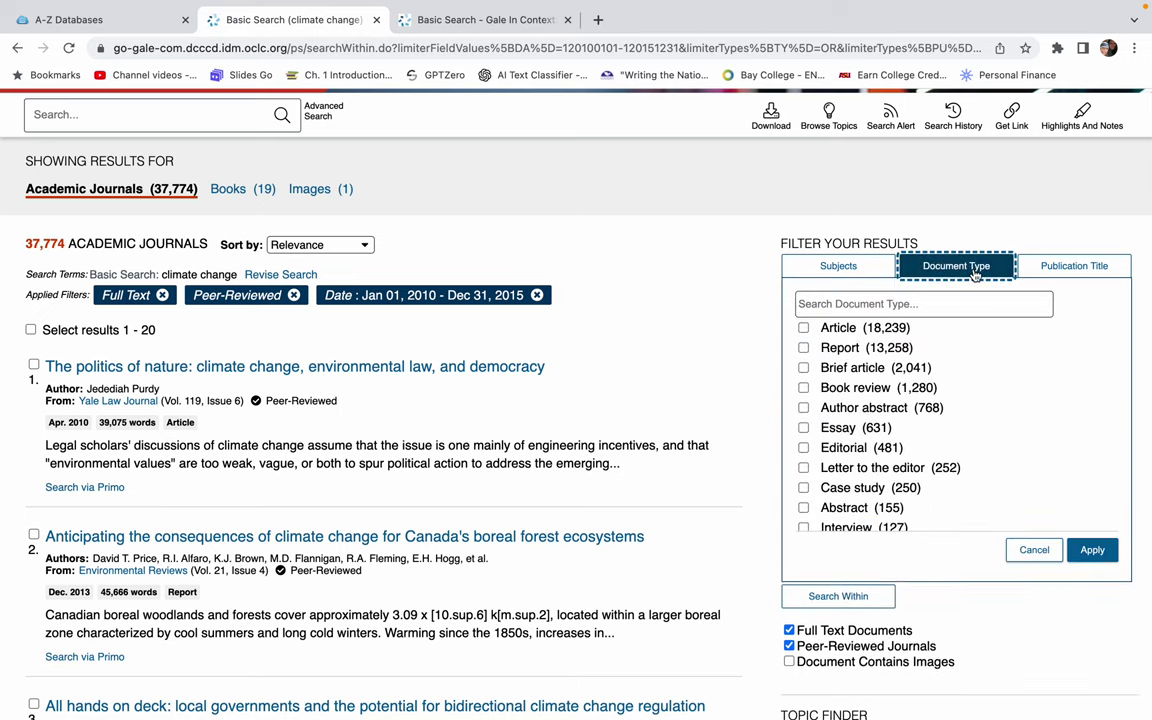
click(1088, 267)
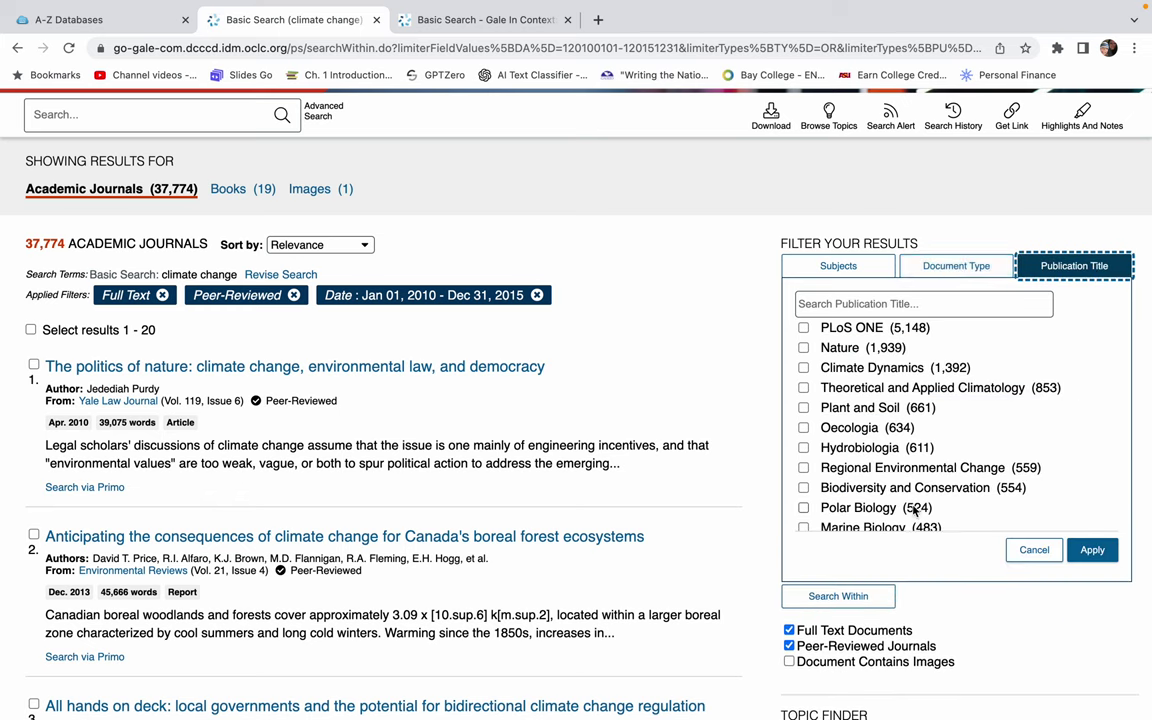
scroll(912, 510, down, 1)
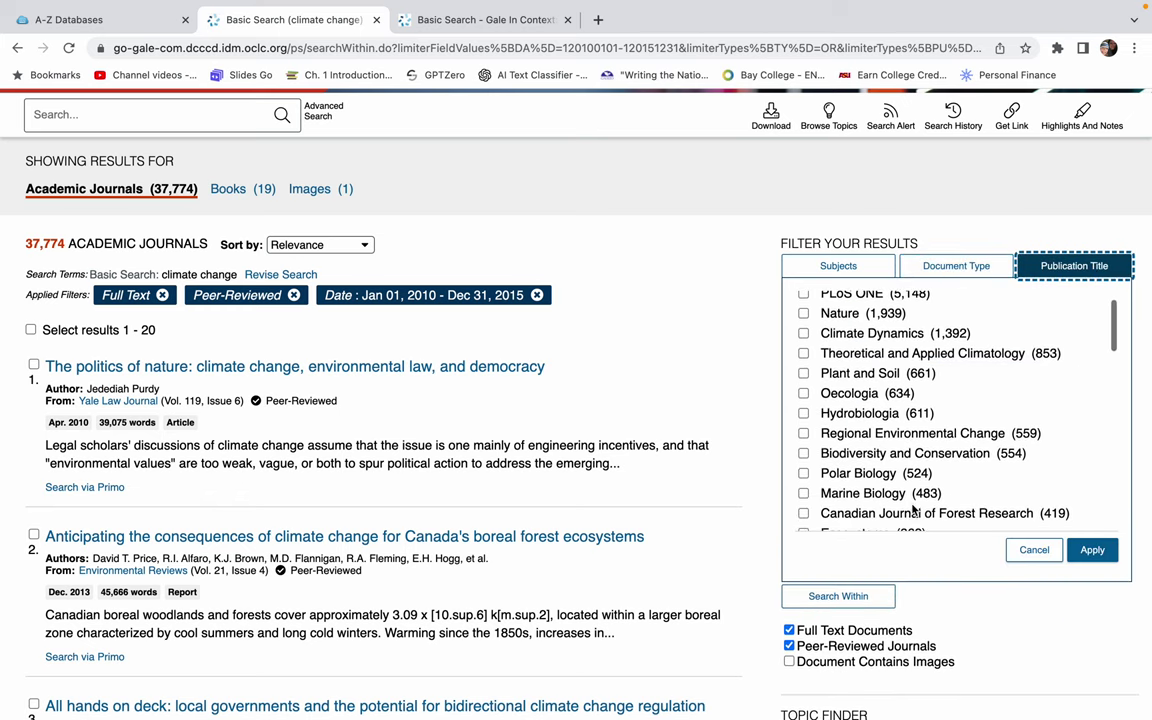
click(856, 266)
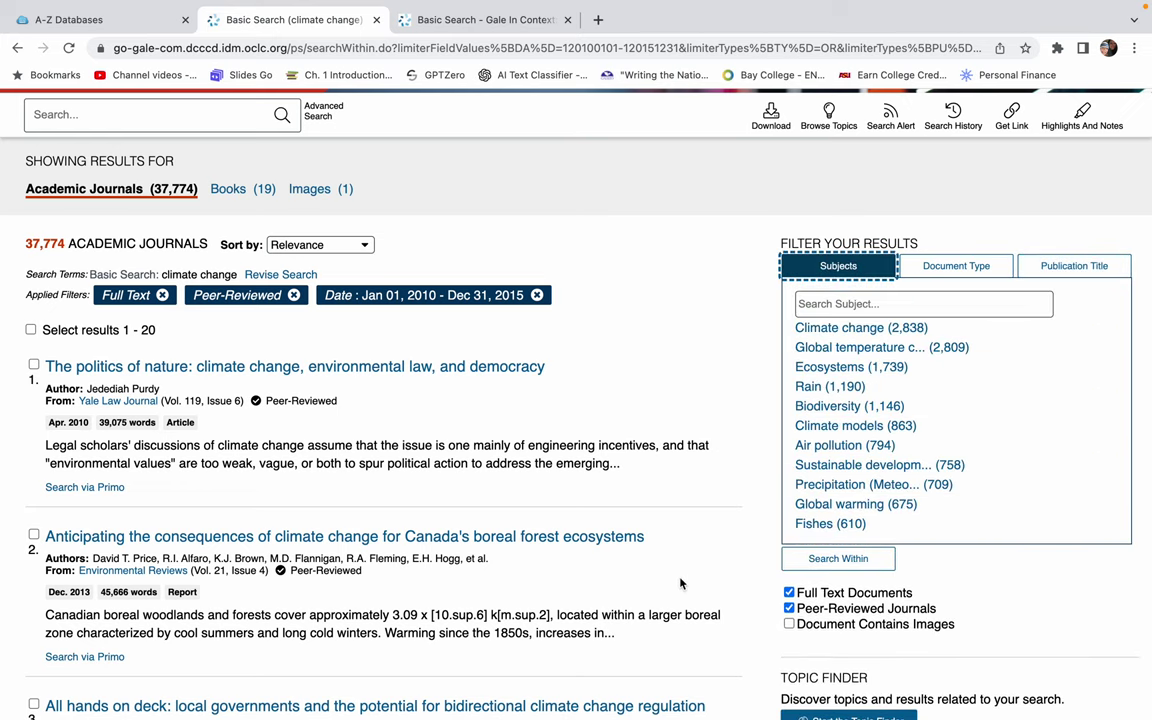
scroll(680, 584, up, 1)
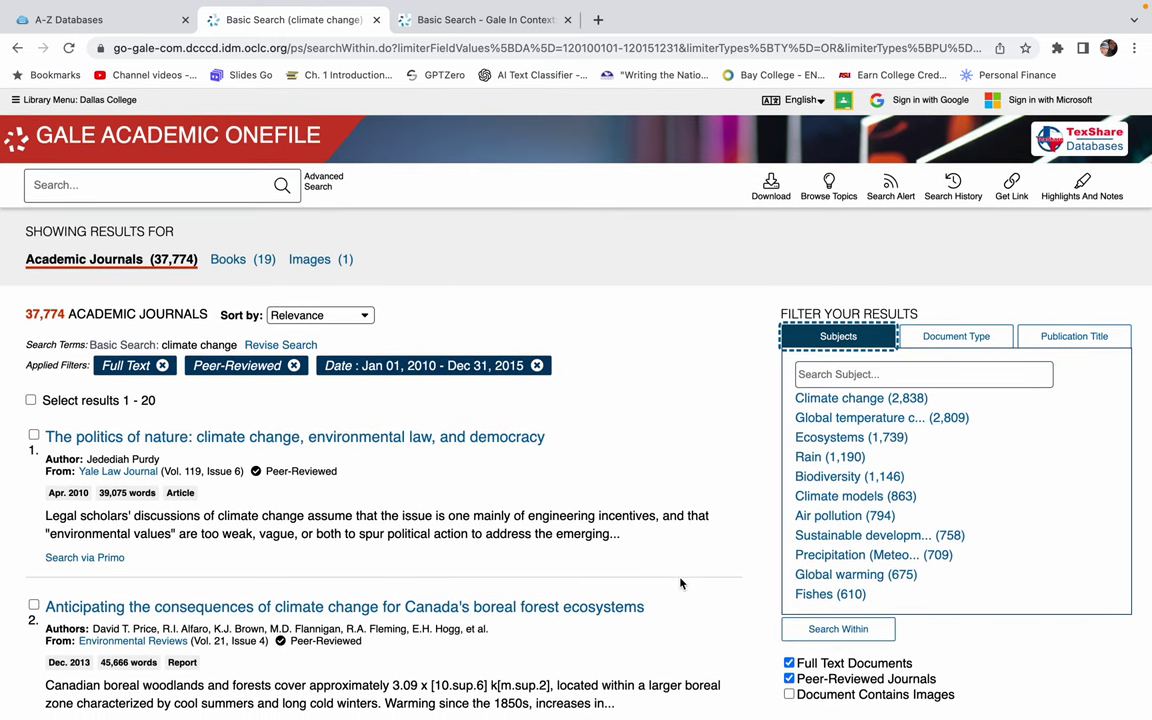